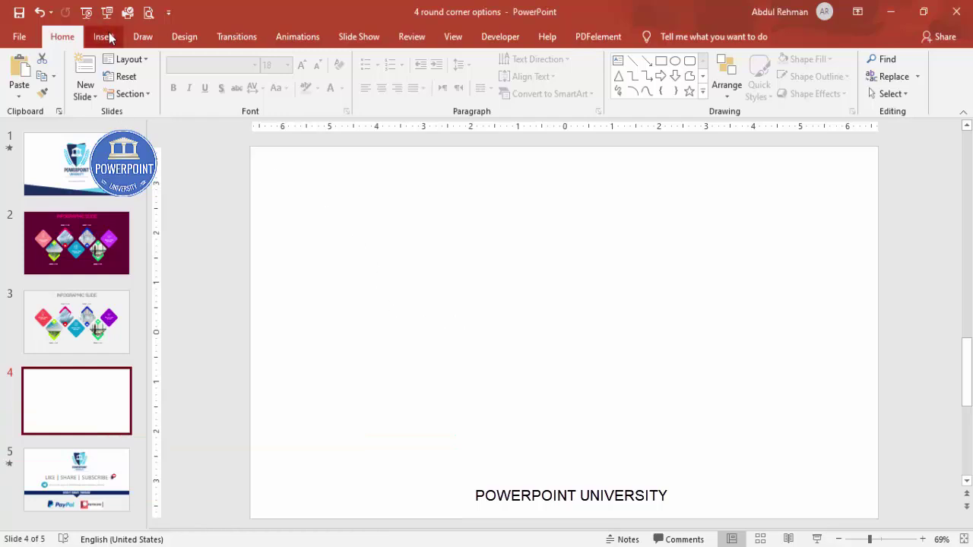
Step: Insert a blue rounded rectangle on the slide with no outline
{"action": "left_click", "coordinate": [226, 101]}
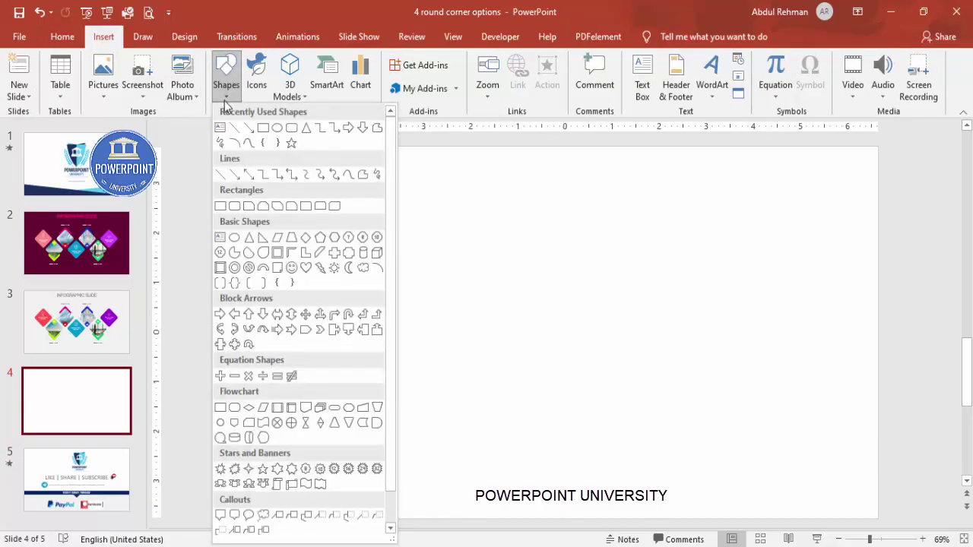
{"action": "left_click", "coordinate": [235, 207]}
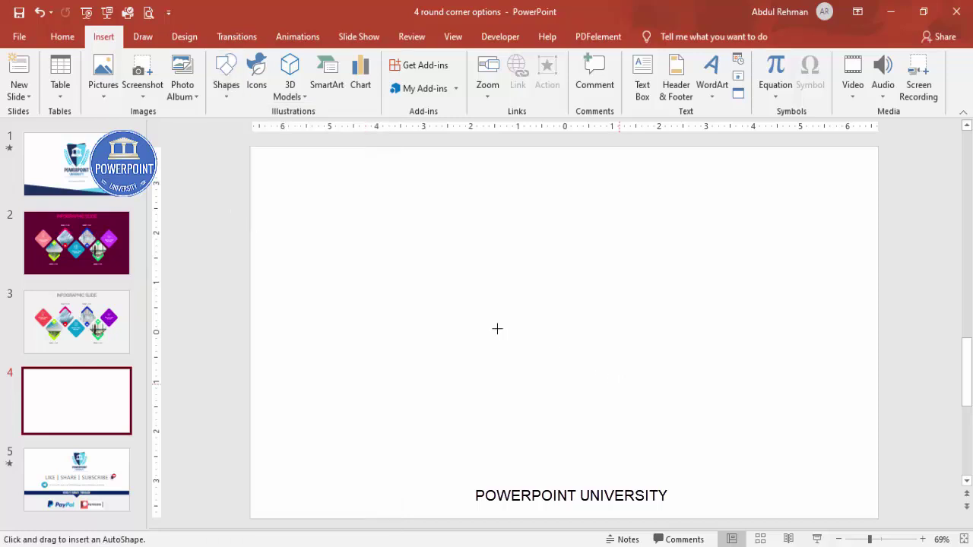
{"action": "left_click", "coordinate": [431, 283]}
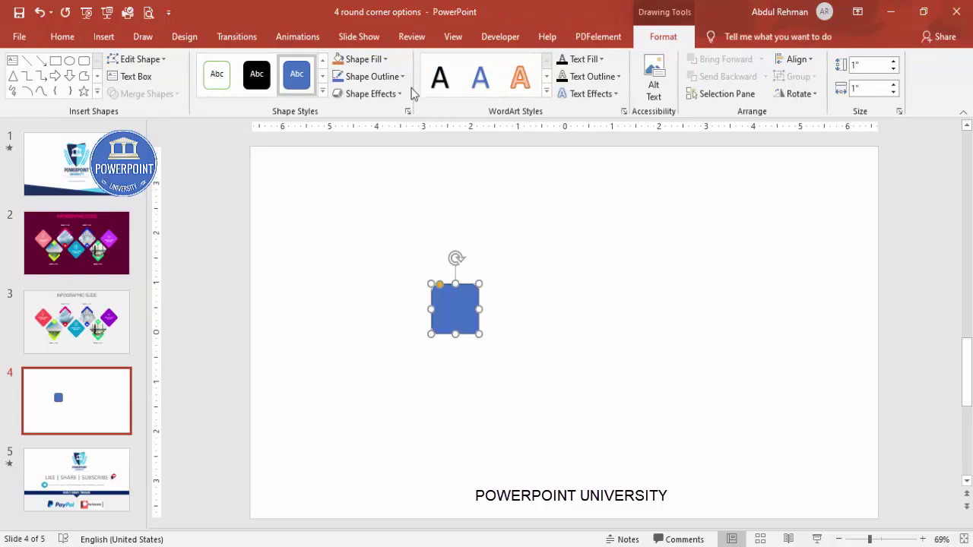
{"action": "left_click", "coordinate": [373, 76]}
{"action": "left_click", "coordinate": [392, 238]}
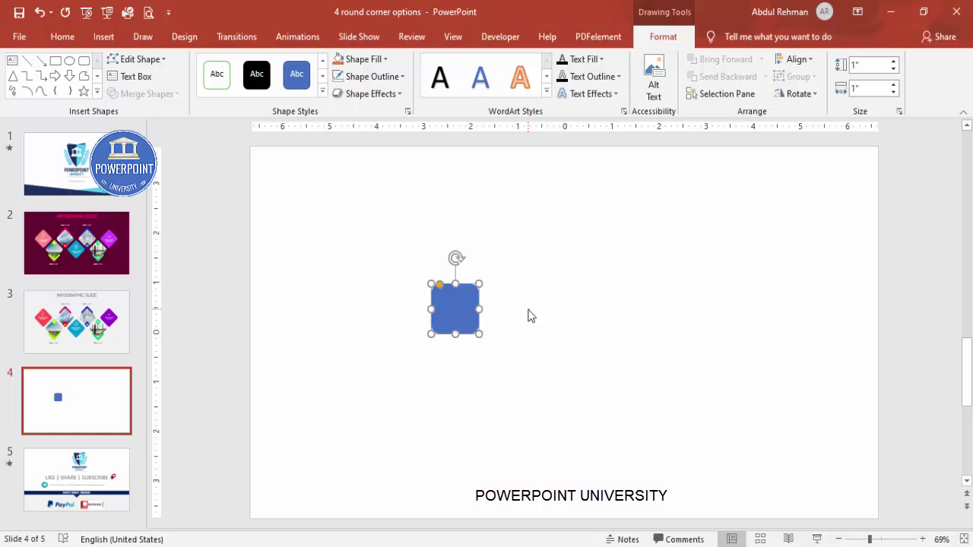
Step: Rotate the shape 45° into a diamond and size it 1.65" by 1.65"
{"action": "key", "text": "alt+Right"}
{"action": "key", "text": "alt+Right"}
{"action": "key", "text": "alt+Right"}
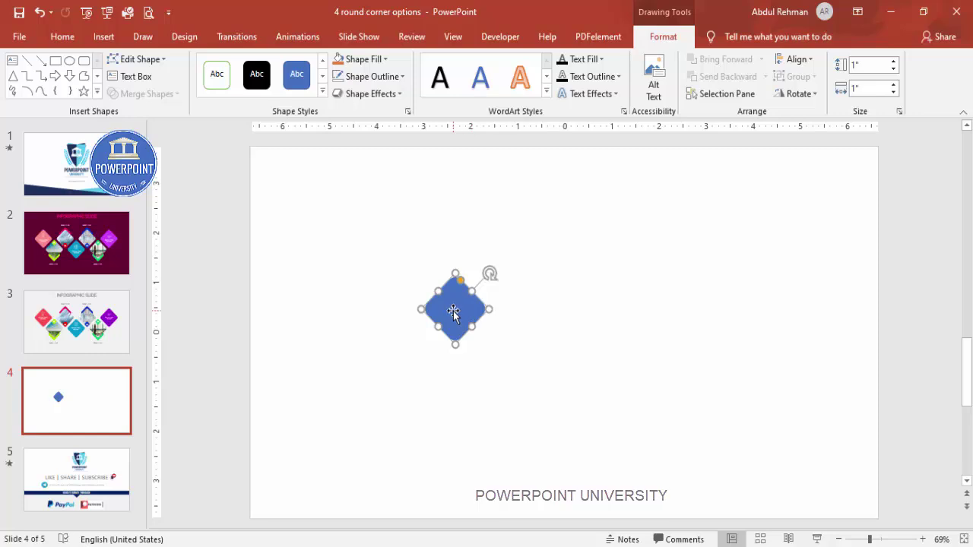
{"action": "left_click", "coordinate": [874, 64]}
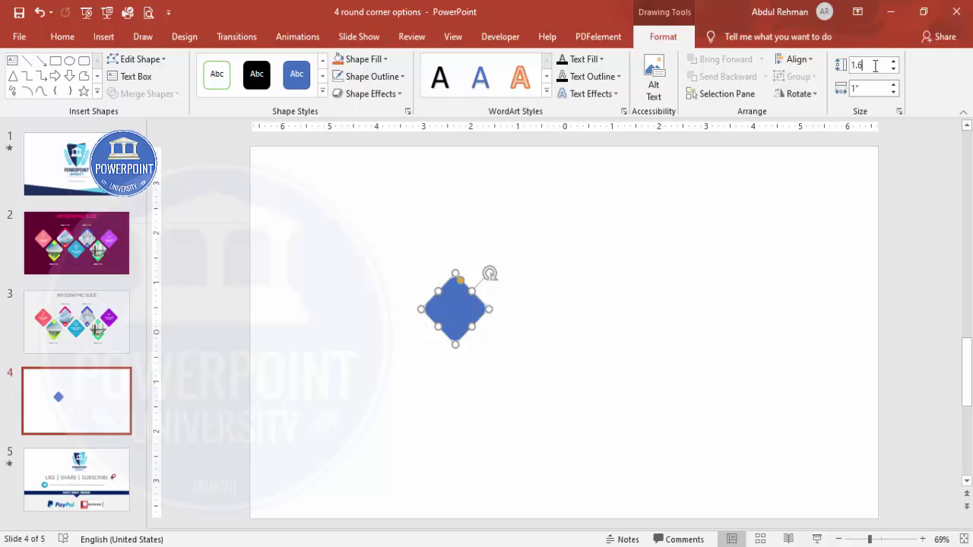
{"action": "left_click", "coordinate": [873, 87]}
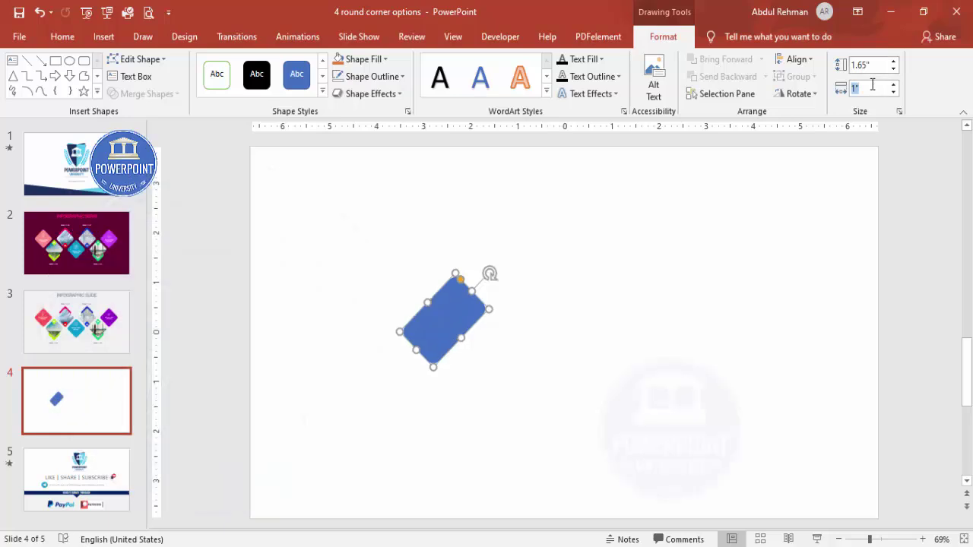
{"action": "key", "text": "Return"}
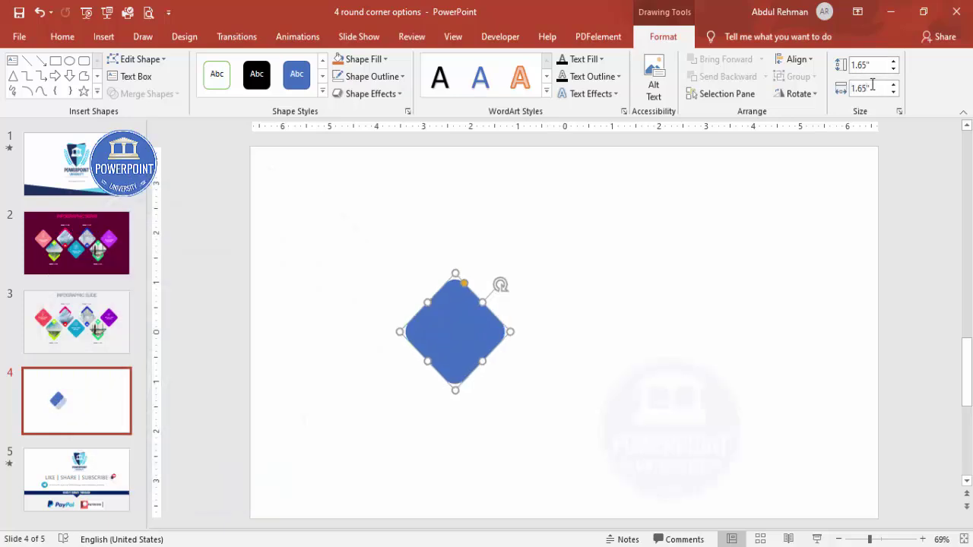
Step: Move the diamond left and copy it into a three-diamond zigzag
{"action": "left_click_drag", "start_coordinate": [472, 340], "coordinate": [347, 331]}
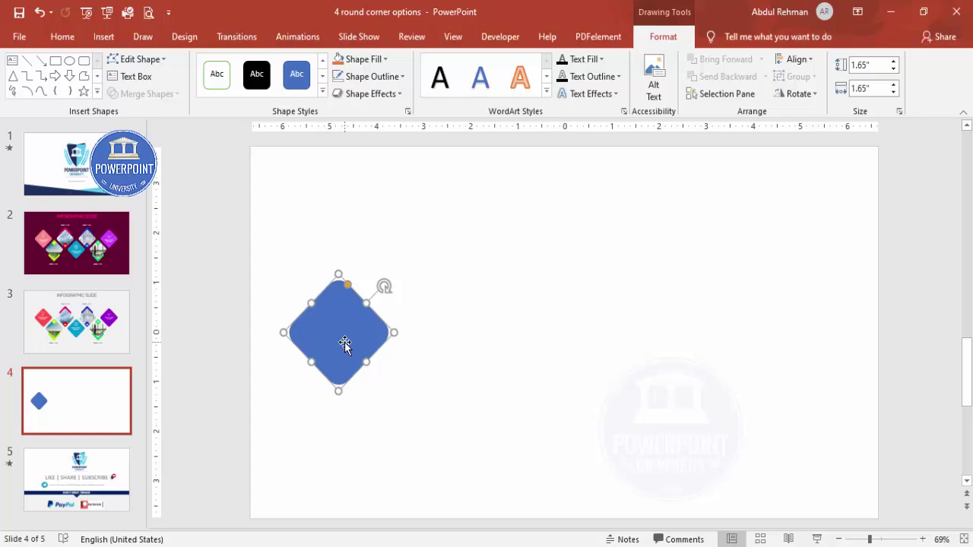
{"action": "left_click_drag", "start_coordinate": [347, 342], "coordinate": [403, 399]}
{"action": "key", "text": "ctrl+d"}
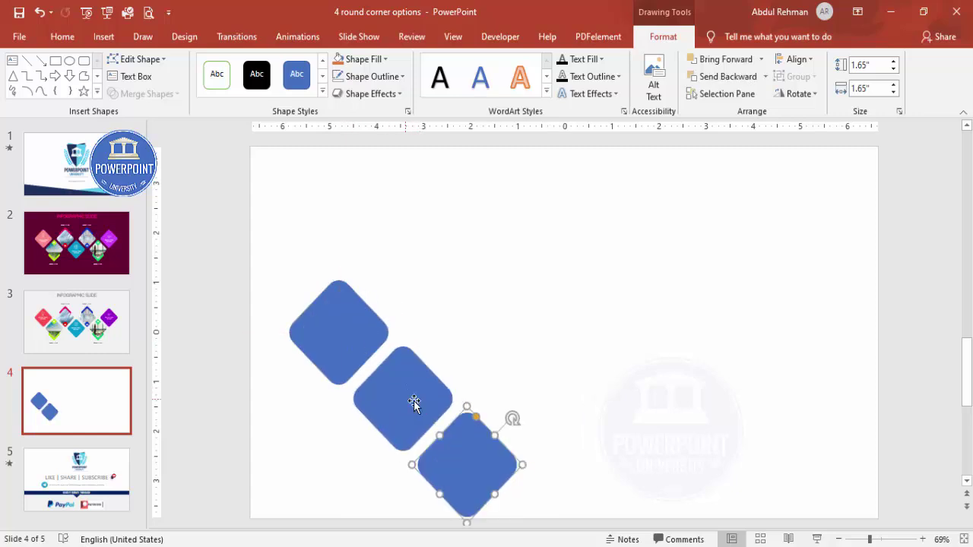
{"action": "left_click_drag", "start_coordinate": [504, 460], "coordinate": [487, 328]}
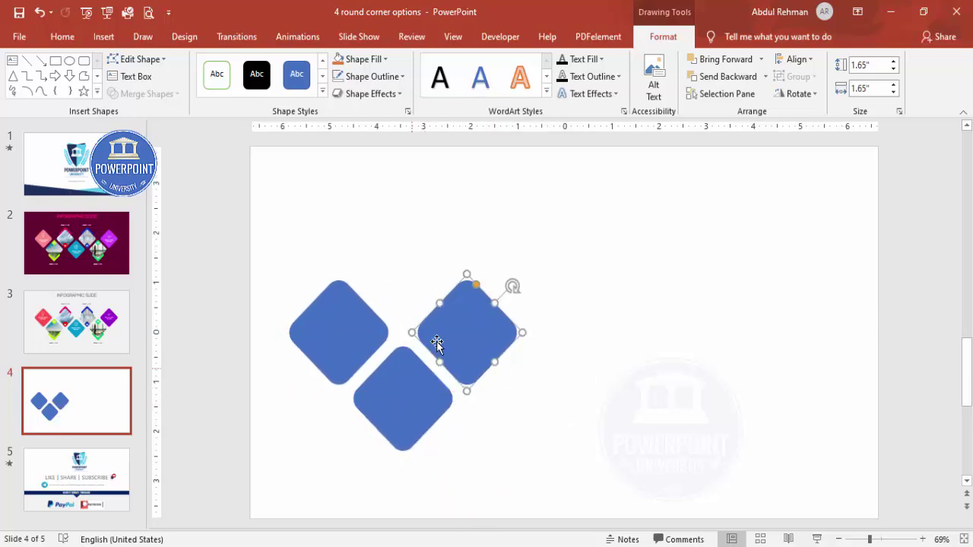
Step: Copy the diamond pair twice to the right, then select all seven diamonds
{"action": "left_click", "coordinate": [424, 390]}
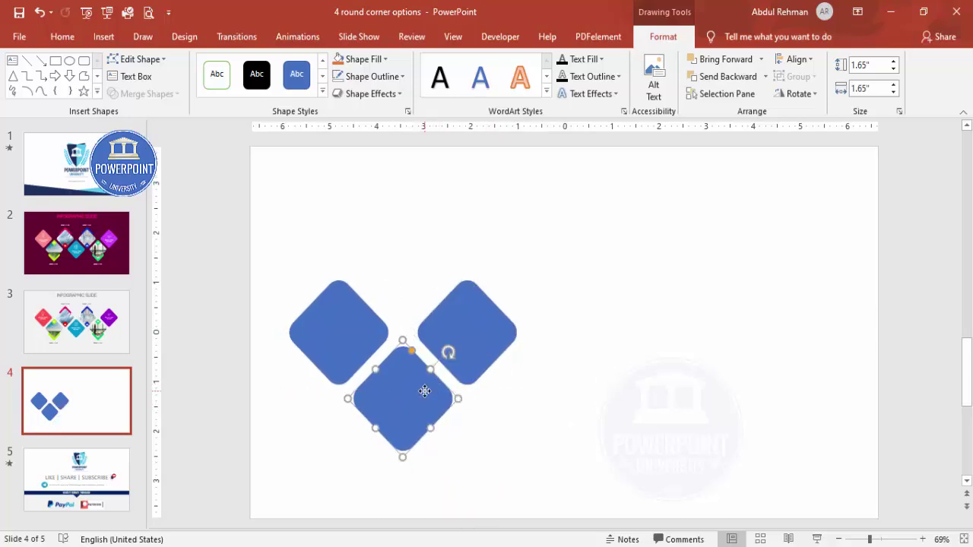
{"action": "left_click", "coordinate": [484, 318], "text": "shift"}
{"action": "left_click_drag", "start_coordinate": [482, 319], "coordinate": [600, 313], "text": "ctrl"}
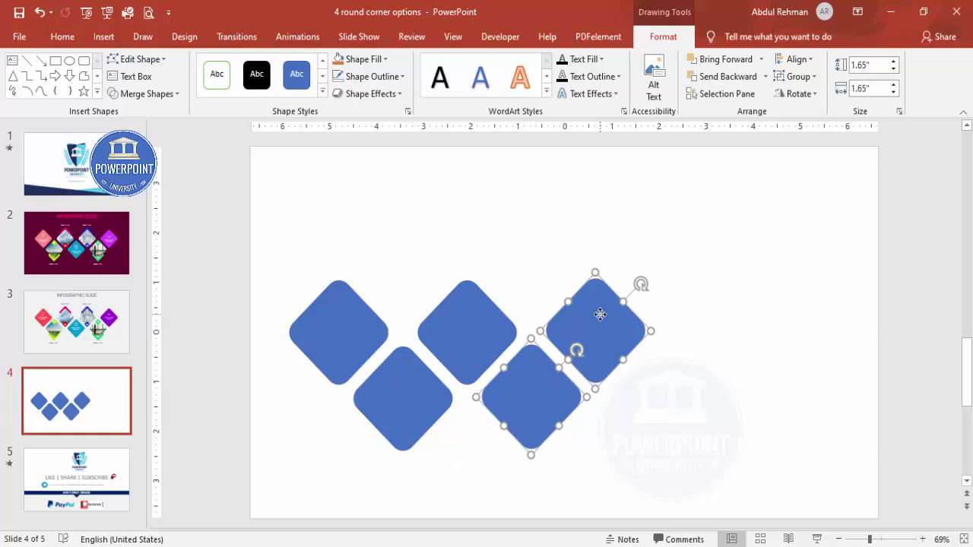
{"action": "key", "text": "ctrl+d"}
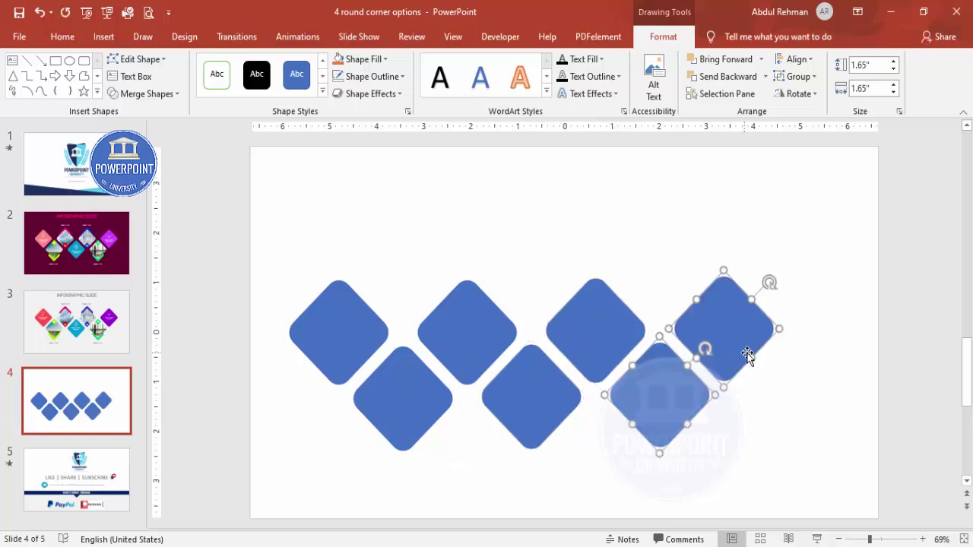
{"action": "left_click", "coordinate": [787, 442]}
{"action": "mouse_move", "coordinate": [812, 465]}
{"action": "left_mouse_down"}
{"action": "mouse_move", "coordinate": [388, 423]}
{"action": "mouse_move", "coordinate": [248, 231]}
{"action": "left_mouse_up"}
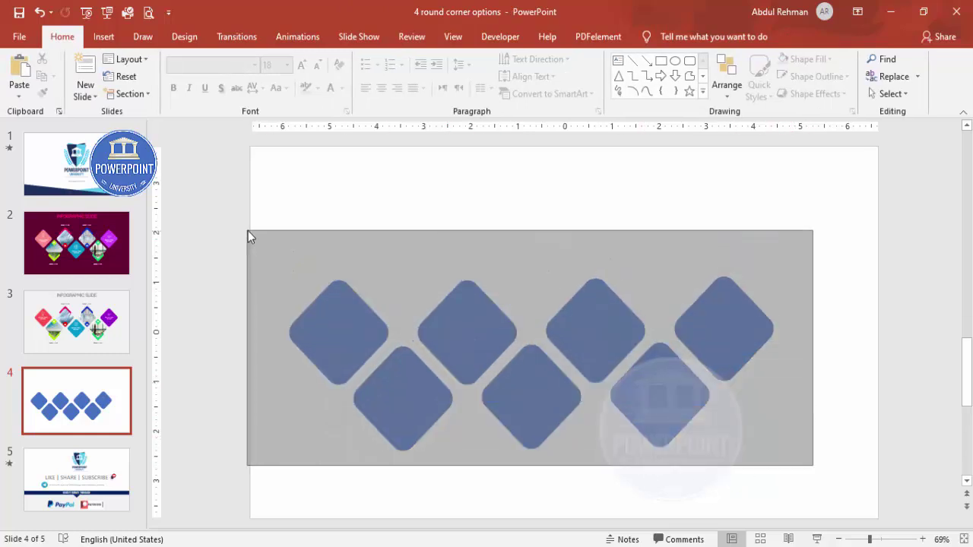
Step: Shift the zigzag toward the centre and Align Top the four upper diamonds
{"action": "left_click_drag", "start_coordinate": [608, 324], "coordinate": [628, 316]}
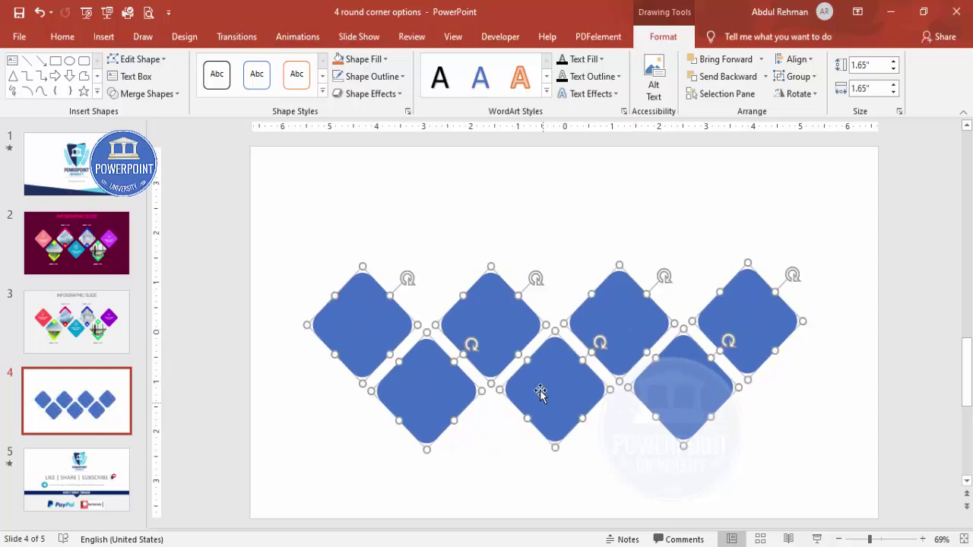
{"action": "left_click", "coordinate": [451, 185]}
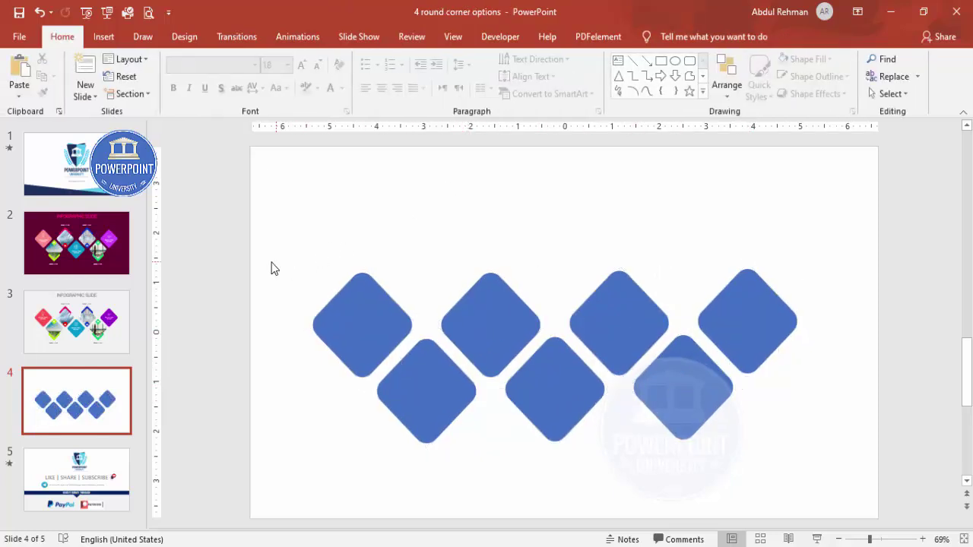
{"action": "left_click", "coordinate": [330, 307]}
{"action": "left_click", "coordinate": [514, 323], "text": "shift"}
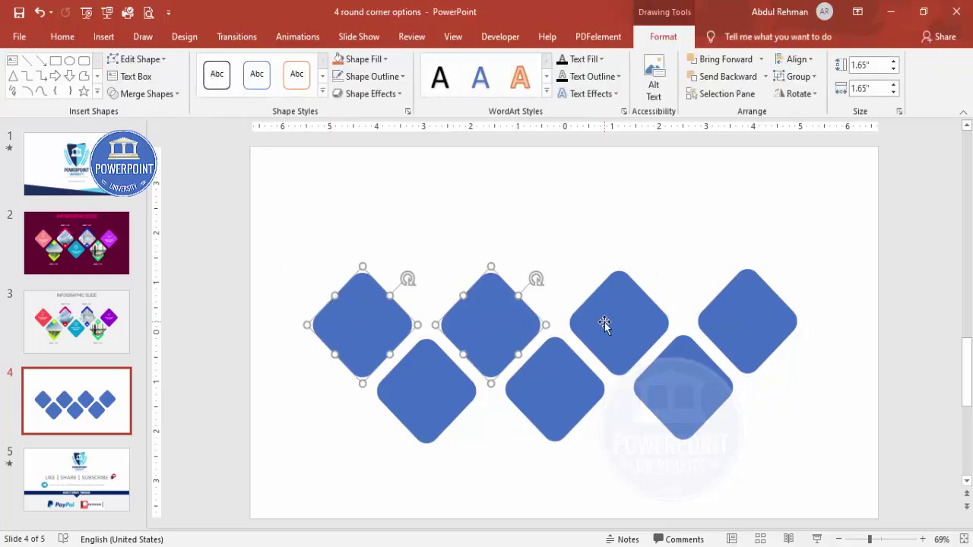
{"action": "left_click", "coordinate": [604, 325], "text": "shift"}
{"action": "left_click", "coordinate": [744, 326], "text": "shift"}
{"action": "left_click", "coordinate": [795, 58]}
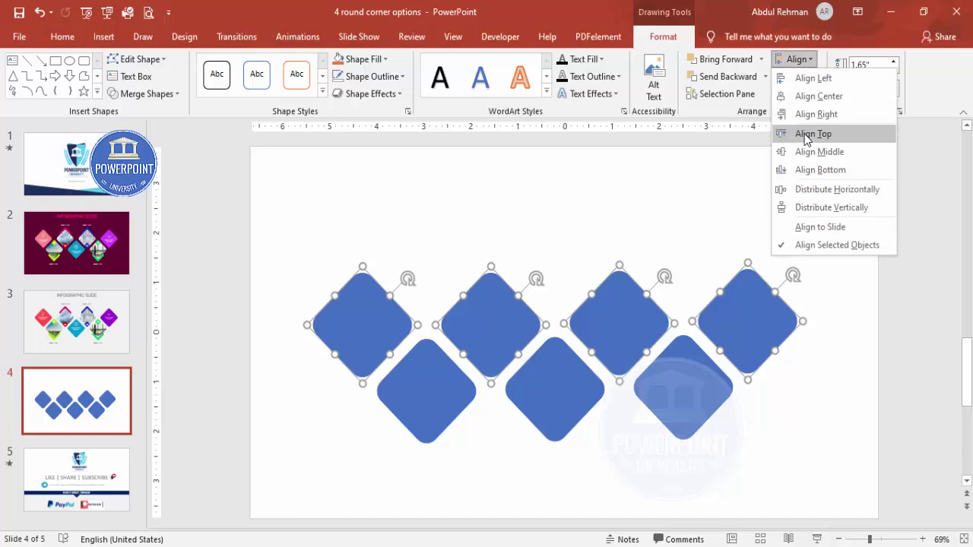
{"action": "left_click", "coordinate": [805, 134]}
Step: Align Bottom the three lower diamonds
{"action": "left_click", "coordinate": [428, 393]}
{"action": "left_click", "coordinate": [565, 396], "text": "shift"}
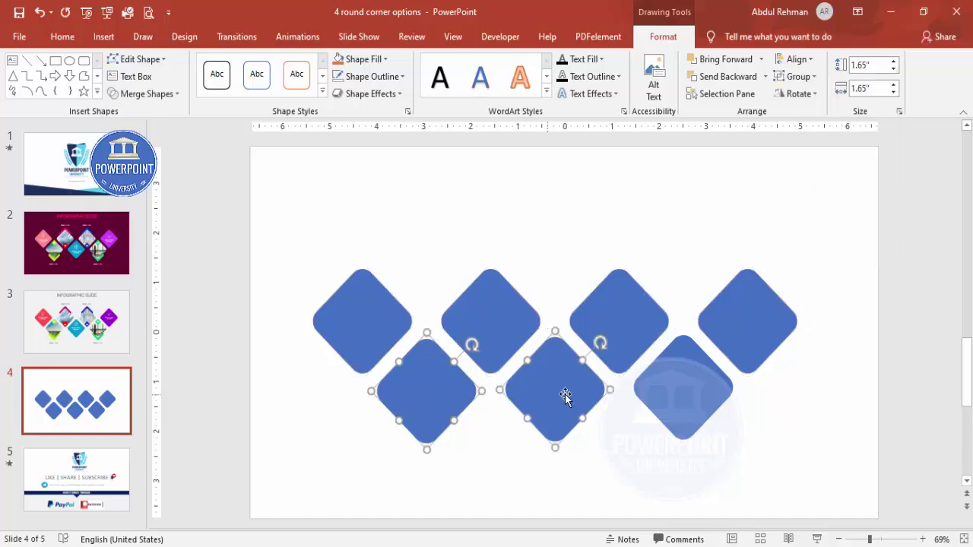
{"action": "left_click", "coordinate": [676, 391], "text": "shift"}
{"action": "left_click", "coordinate": [795, 59]}
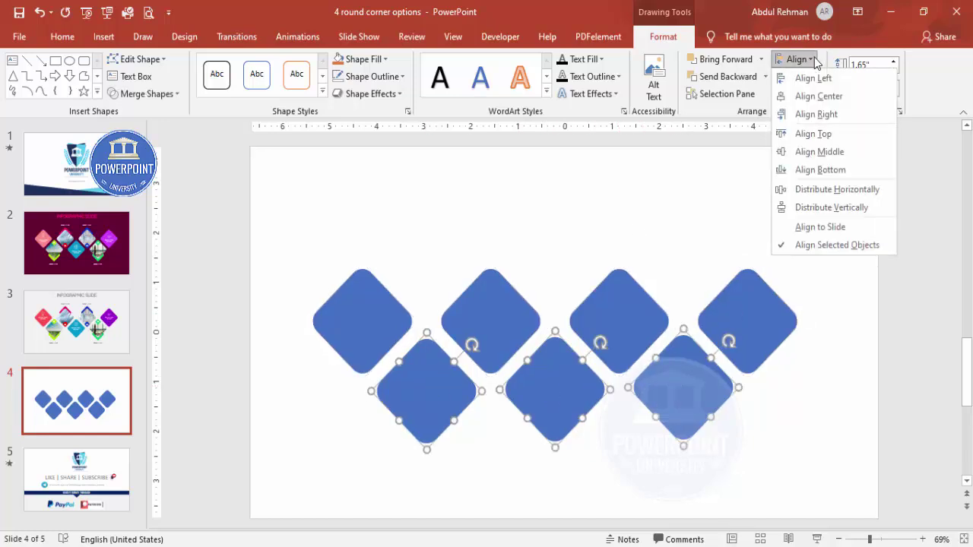
{"action": "left_click", "coordinate": [824, 167]}
Step: Distribute all seven diamonds horizontally
{"action": "left_click", "coordinate": [544, 207]}
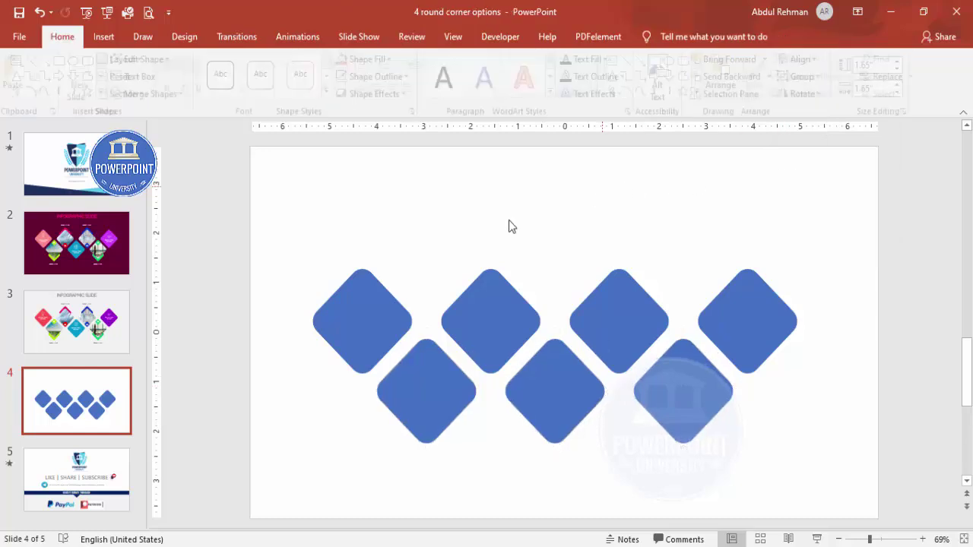
{"action": "left_click", "coordinate": [358, 304]}
{"action": "left_click", "coordinate": [417, 402], "text": "shift"}
{"action": "left_click", "coordinate": [476, 304], "text": "shift"}
{"action": "left_click", "coordinate": [566, 413], "text": "shift"}
{"action": "left_click", "coordinate": [612, 321], "text": "shift"}
{"action": "left_click", "coordinate": [682, 380], "text": "shift"}
{"action": "left_click", "coordinate": [757, 290], "text": "shift"}
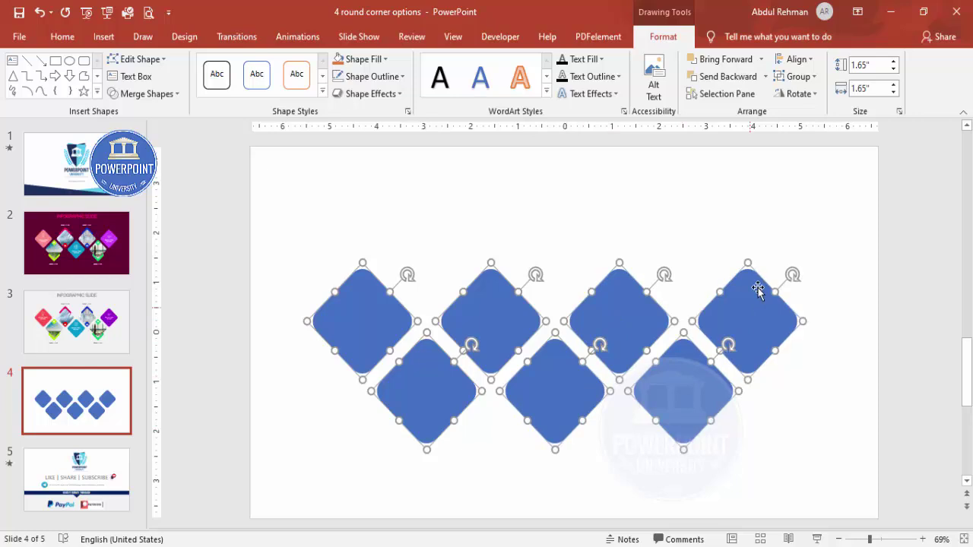
{"action": "left_click", "coordinate": [795, 59]}
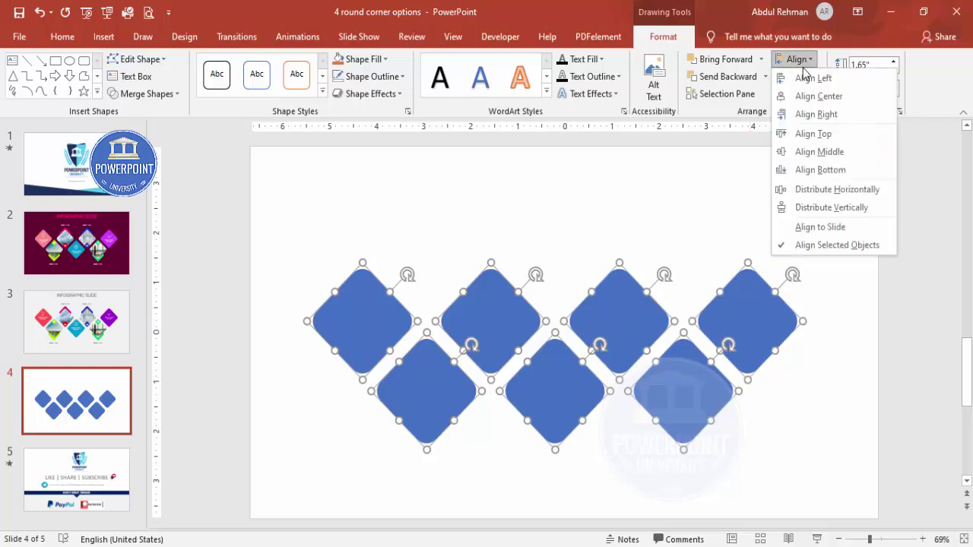
{"action": "left_click", "coordinate": [810, 192]}
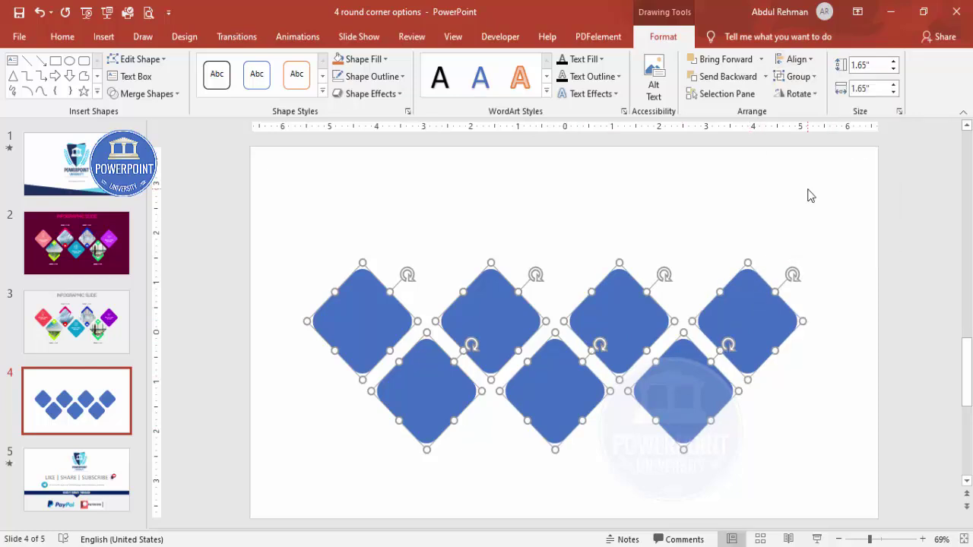
{"action": "left_click", "coordinate": [673, 221]}
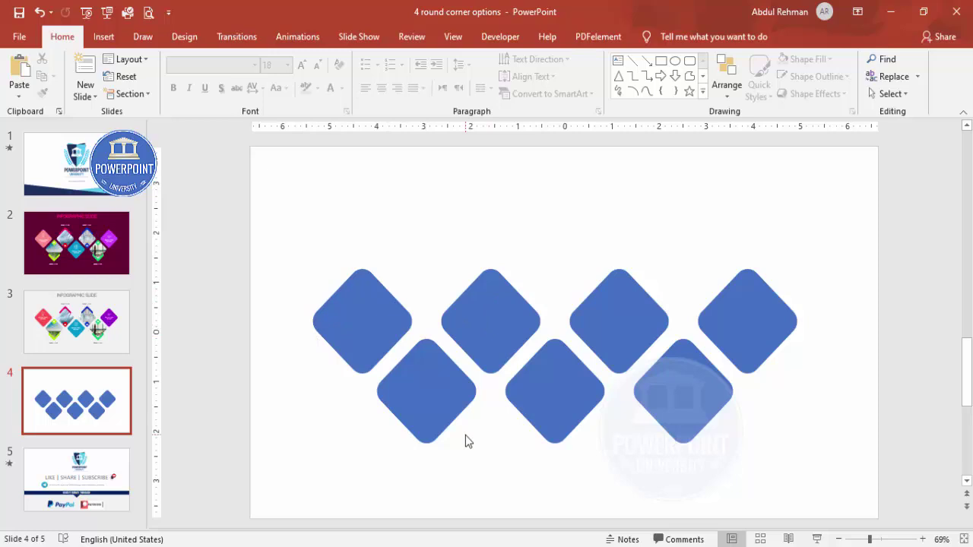
Step: Open Format Shape for the lower-left diamond
{"action": "left_click", "coordinate": [428, 392]}
{"action": "left_click", "coordinate": [500, 311]}
{"action": "left_click", "coordinate": [596, 317]}
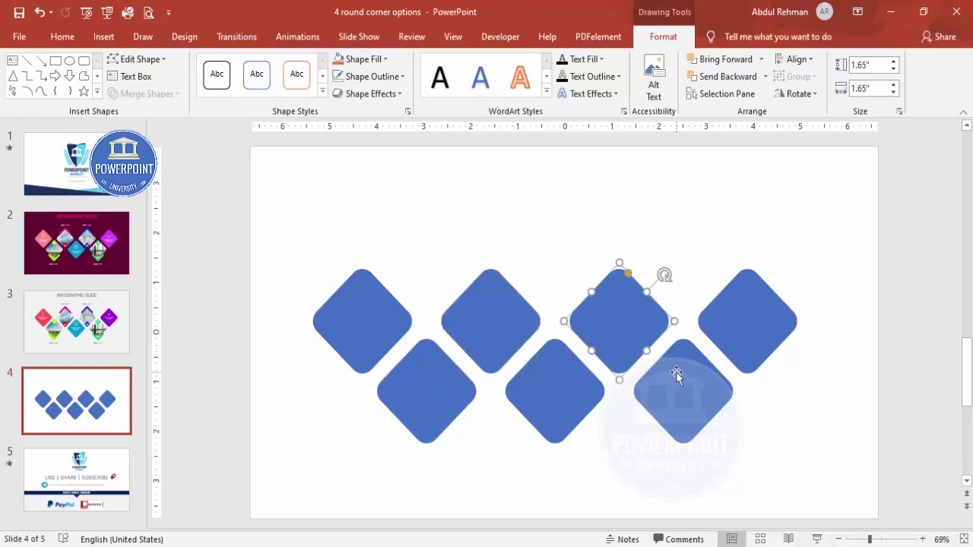
{"action": "left_click", "coordinate": [677, 372]}
{"action": "left_click", "coordinate": [478, 462]}
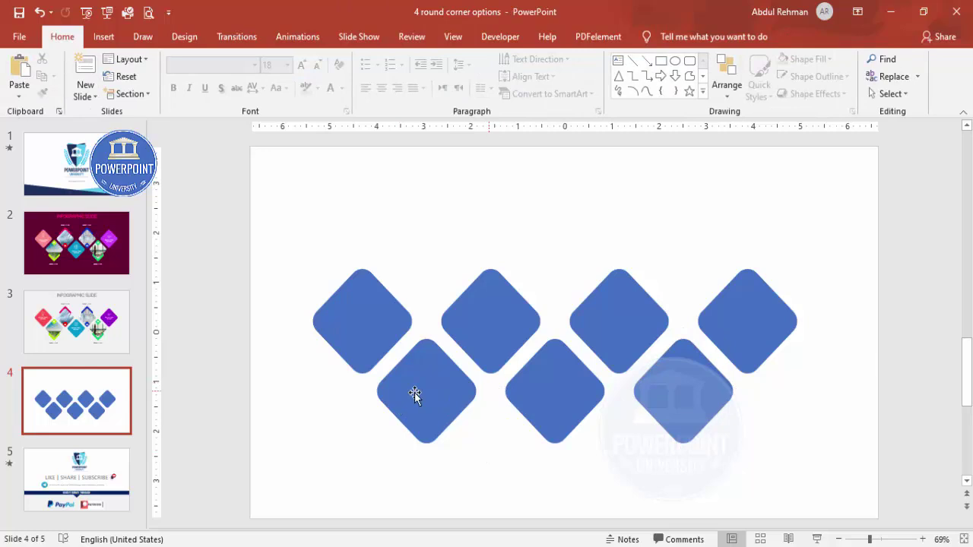
{"action": "left_click", "coordinate": [426, 359]}
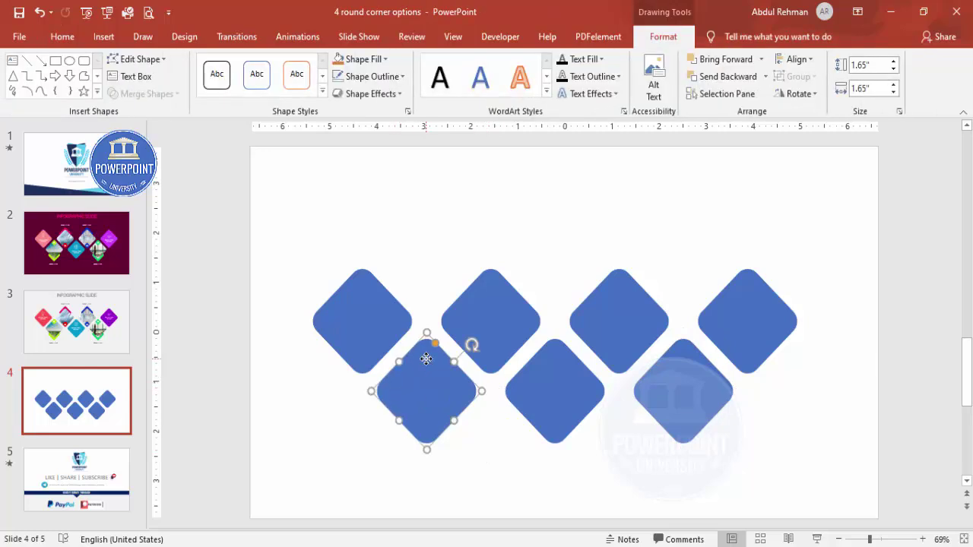
{"action": "right_click", "coordinate": [425, 359]}
{"action": "left_click", "coordinate": [494, 331]}
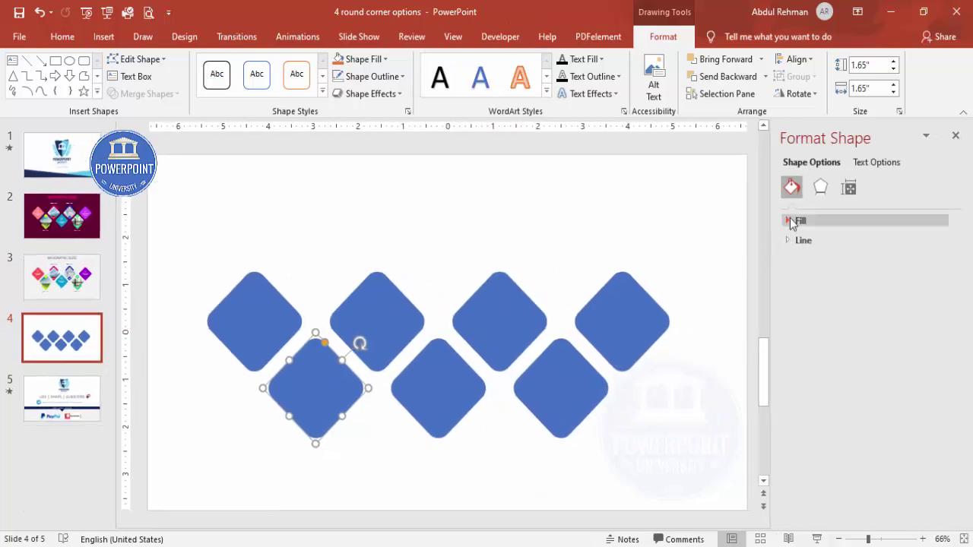
Step: Set the diamond's fill to Picture or texture fill and open Insert Pictures
{"action": "left_click", "coordinate": [790, 222]}
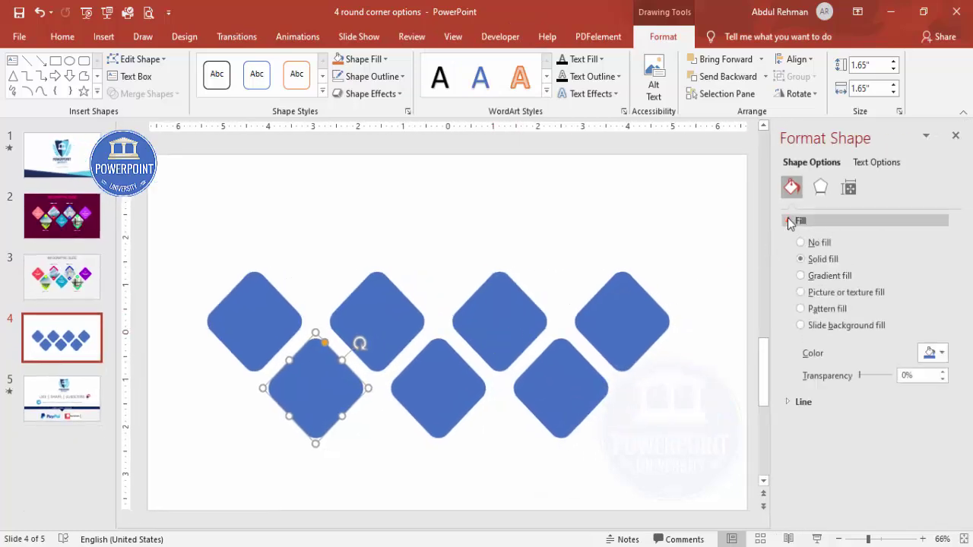
{"action": "left_click", "coordinate": [870, 298]}
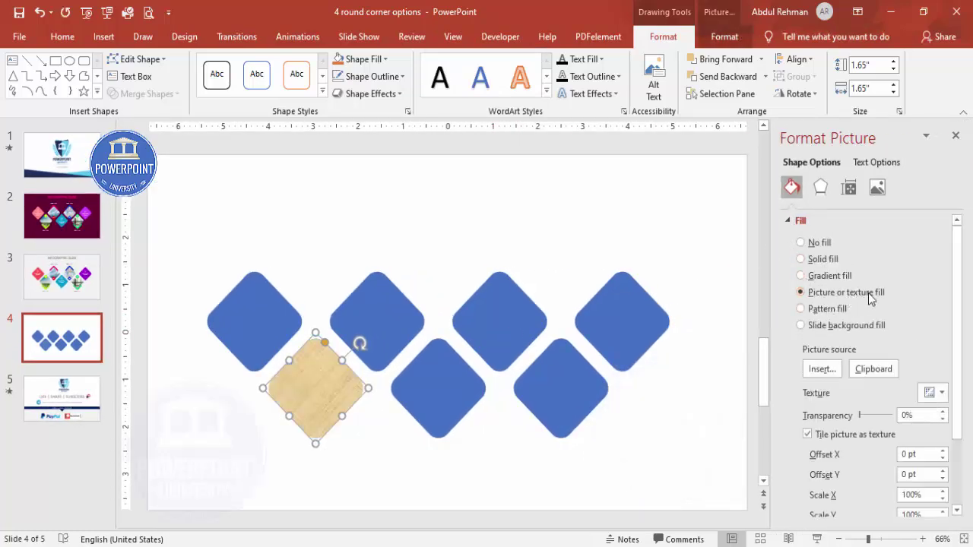
{"action": "left_click", "coordinate": [820, 370]}
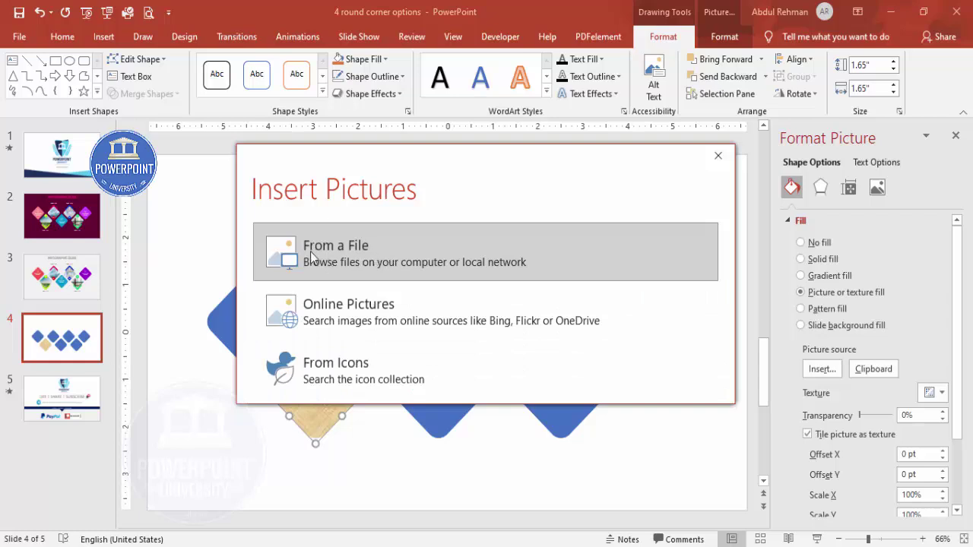
Step: Fill the diamond with the online Beach photo of a tree, unchecking Rotate with shape
{"action": "left_click", "coordinate": [336, 252]}
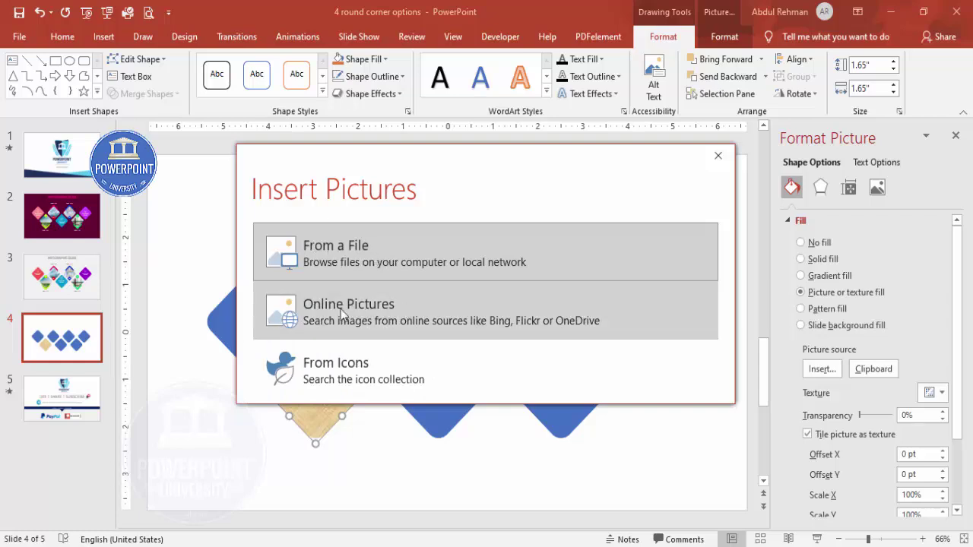
{"action": "left_click", "coordinate": [340, 312]}
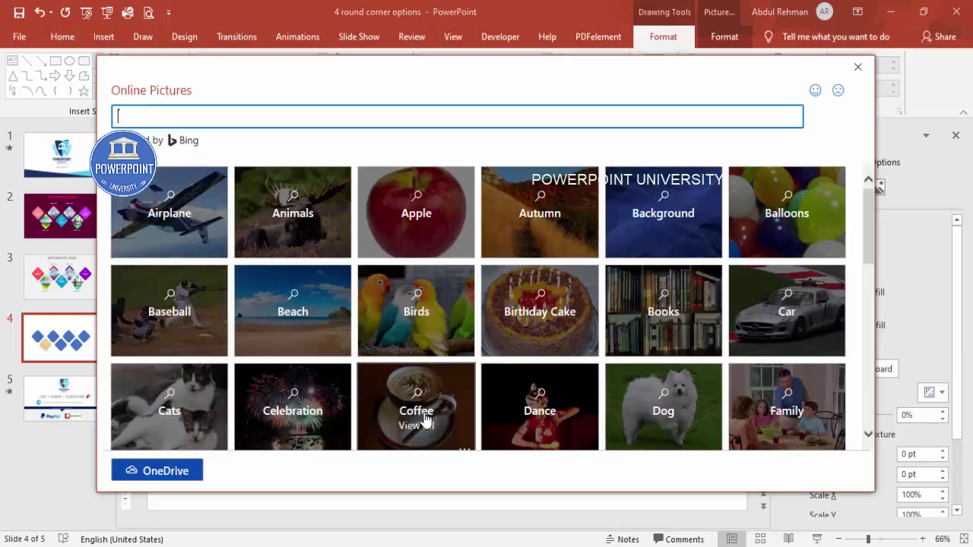
{"action": "left_click", "coordinate": [287, 303]}
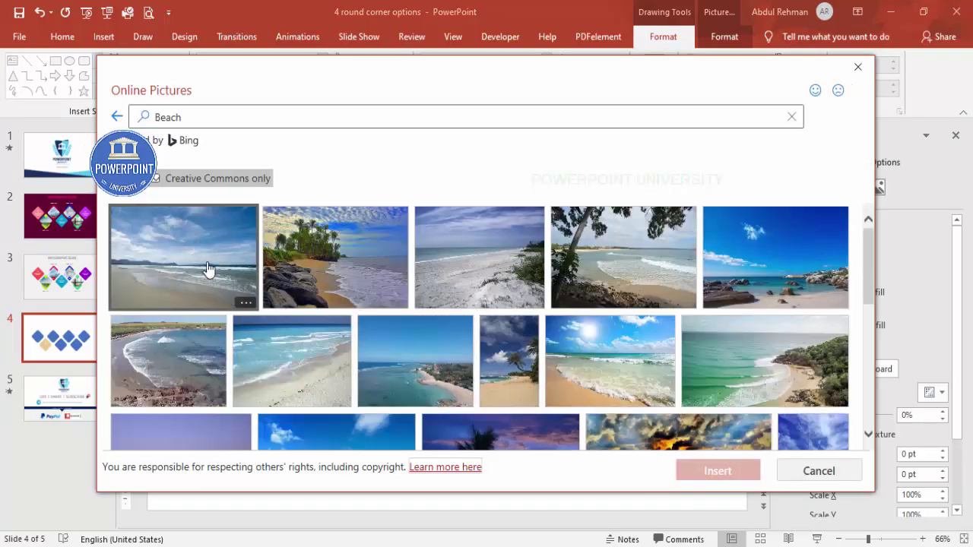
{"action": "left_click", "coordinate": [623, 262]}
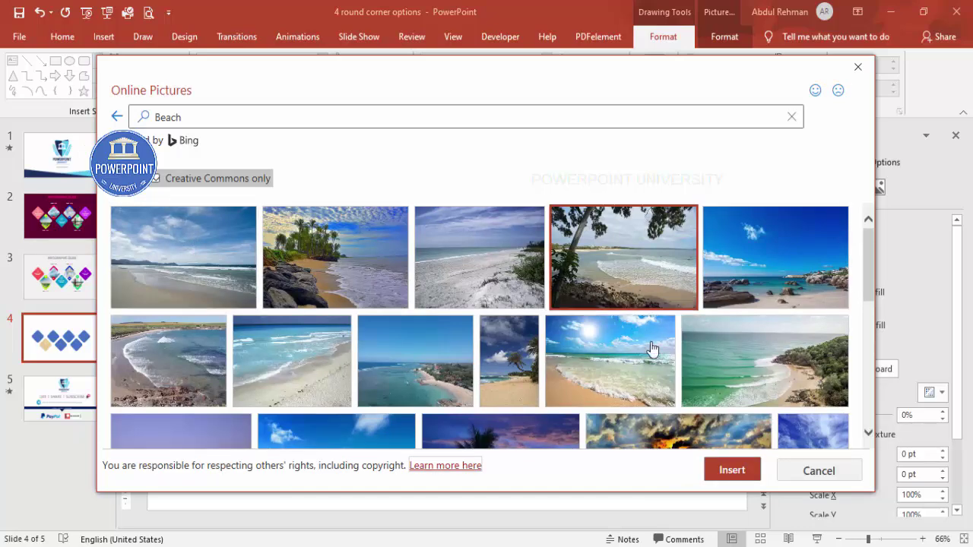
{"action": "left_click", "coordinate": [722, 469]}
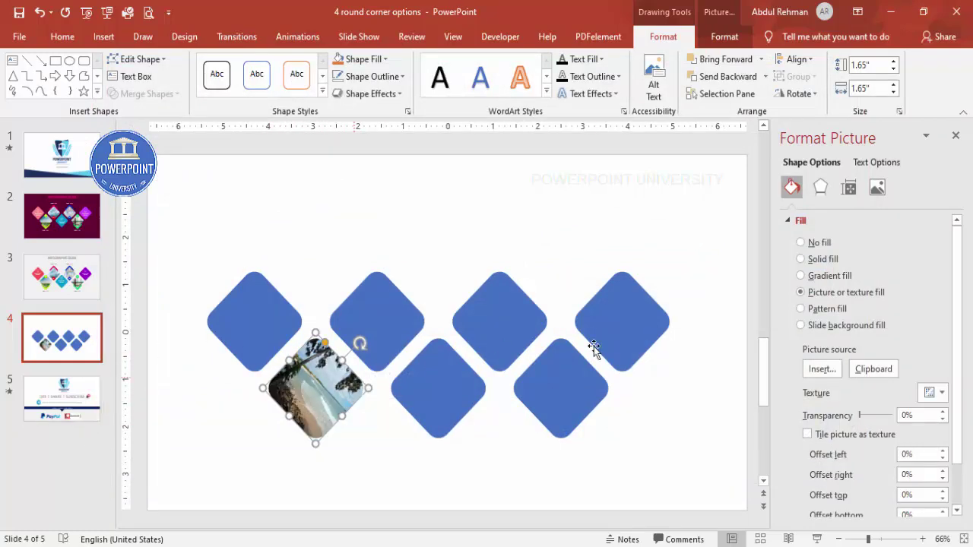
{"action": "scroll", "coordinate": [959, 278], "scroll_direction": "down", "scroll_amount": 2}
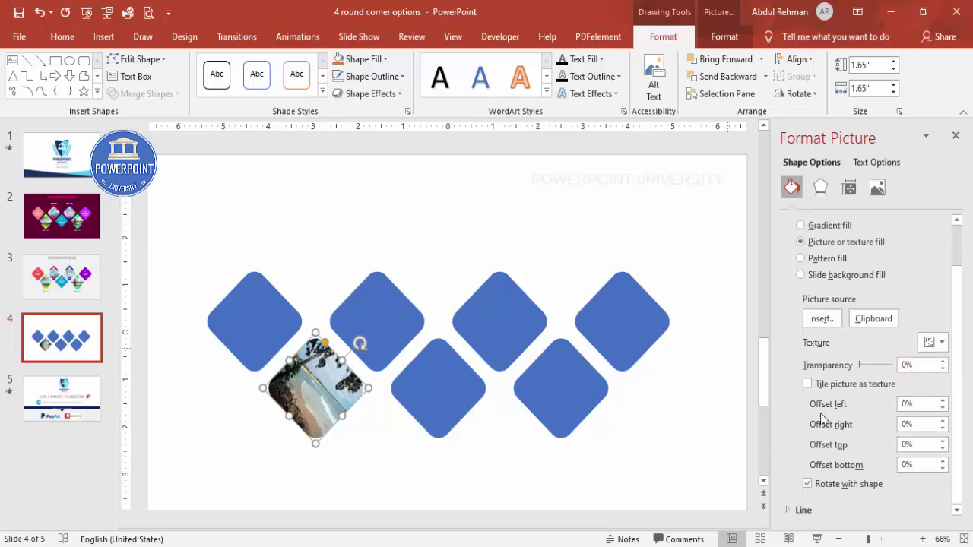
{"action": "left_click", "coordinate": [807, 484]}
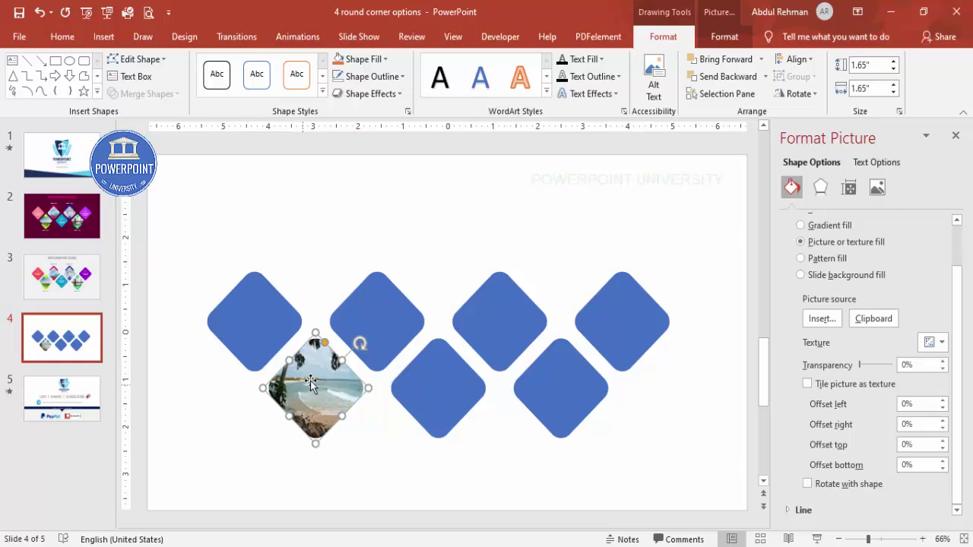
Step: Fill the second top diamond with the online sunset waterfall Background image
{"action": "left_click", "coordinate": [377, 312]}
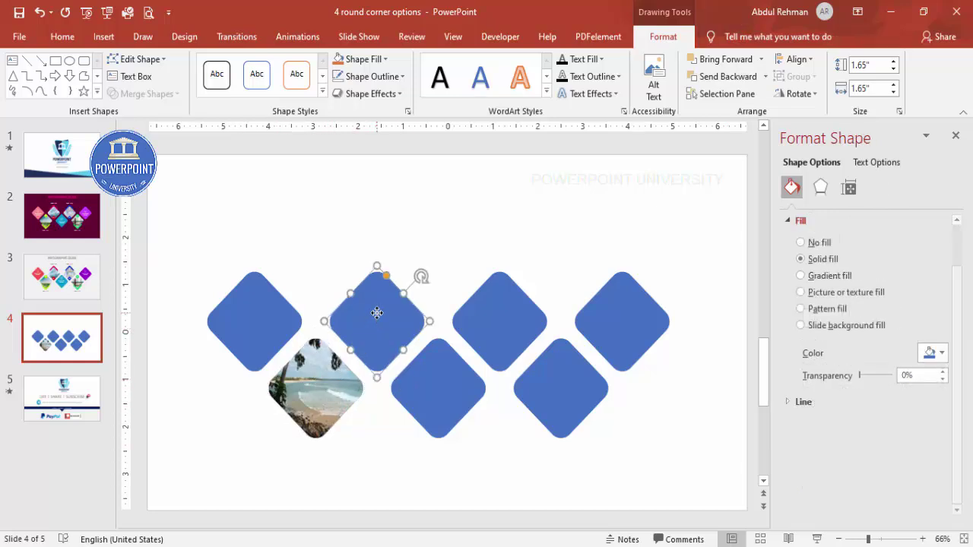
{"action": "left_click", "coordinate": [832, 295]}
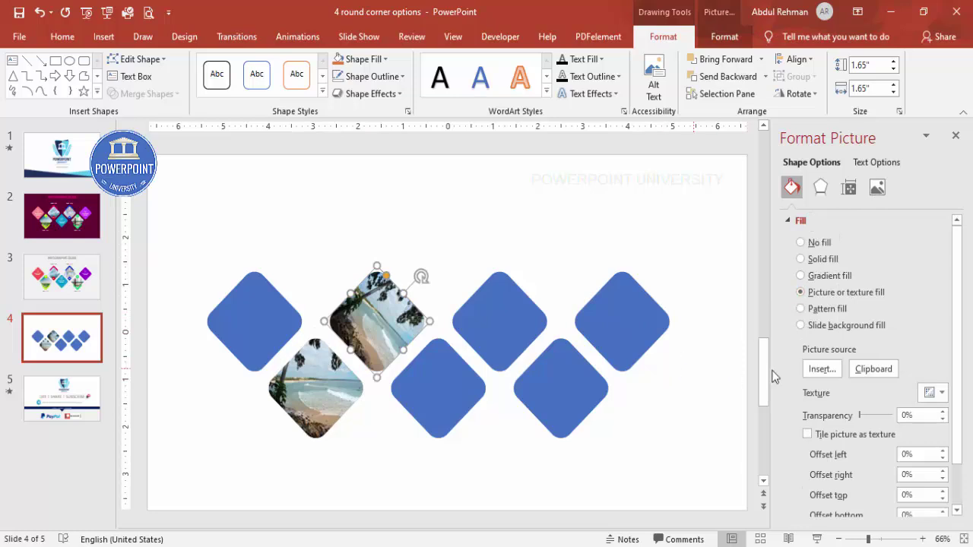
{"action": "left_click", "coordinate": [822, 369]}
{"action": "left_click", "coordinate": [407, 324]}
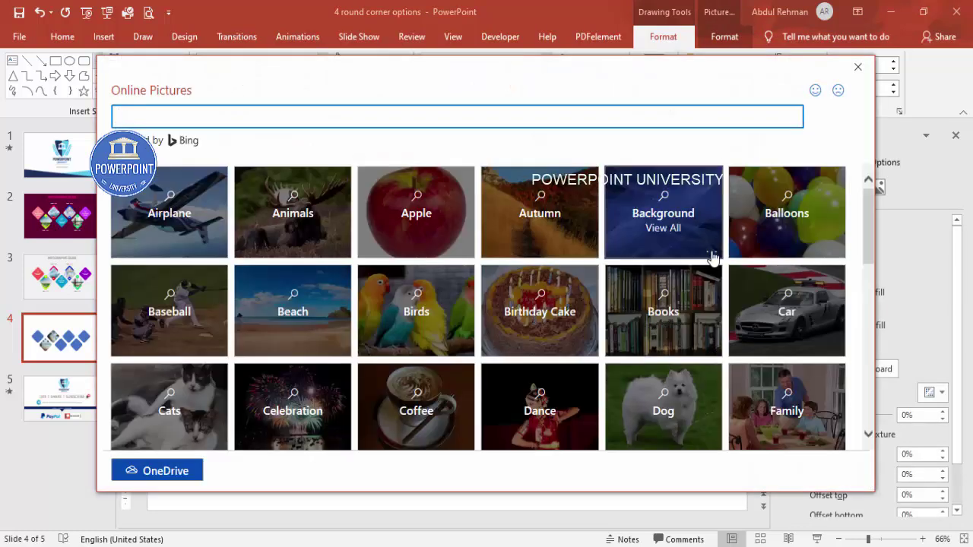
{"action": "left_click", "coordinate": [646, 234]}
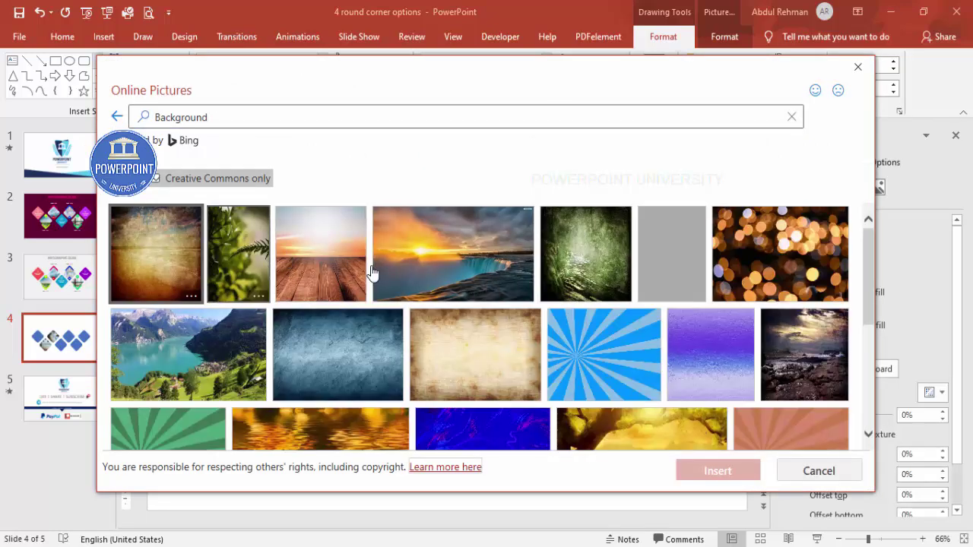
{"action": "left_click", "coordinate": [440, 269]}
{"action": "left_click", "coordinate": [725, 465]}
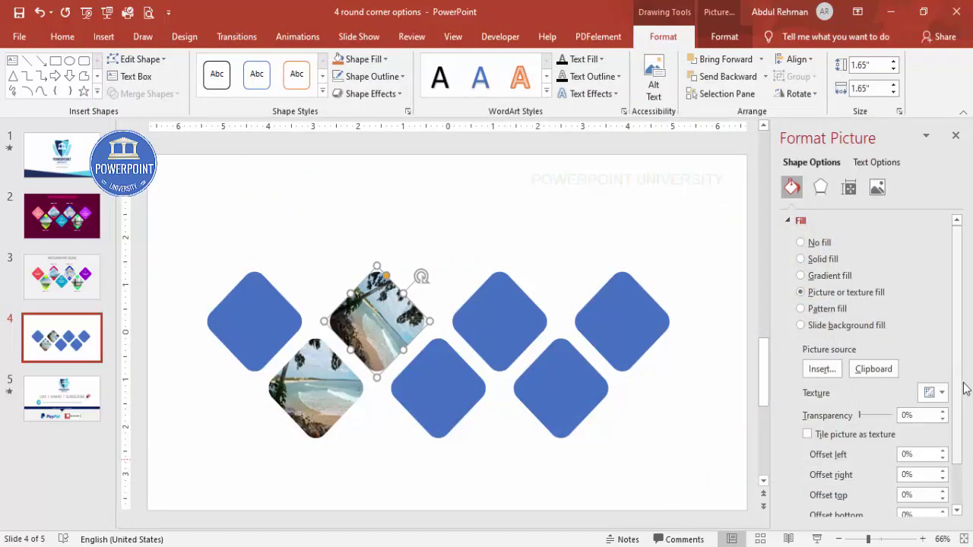
Step: Uncheck Rotate with shape for that photo and reopen the picture source choices
{"action": "left_click_drag", "start_coordinate": [960, 374], "coordinate": [960, 435]}
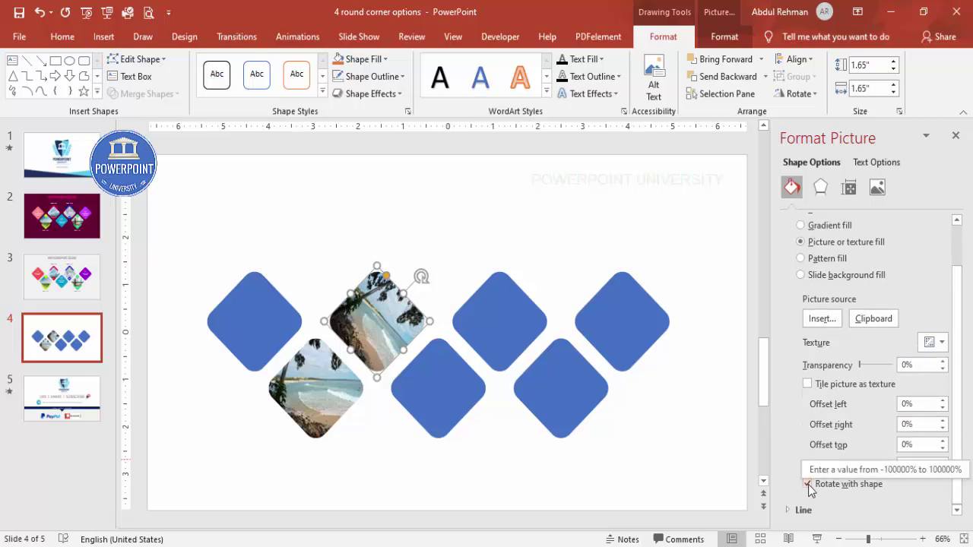
{"action": "left_click", "coordinate": [807, 484]}
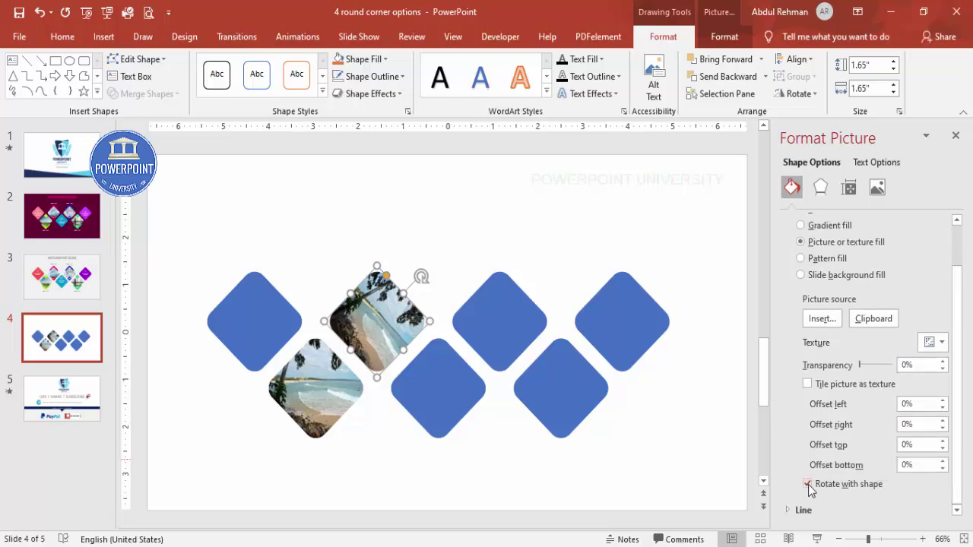
{"action": "left_click", "coordinate": [822, 319]}
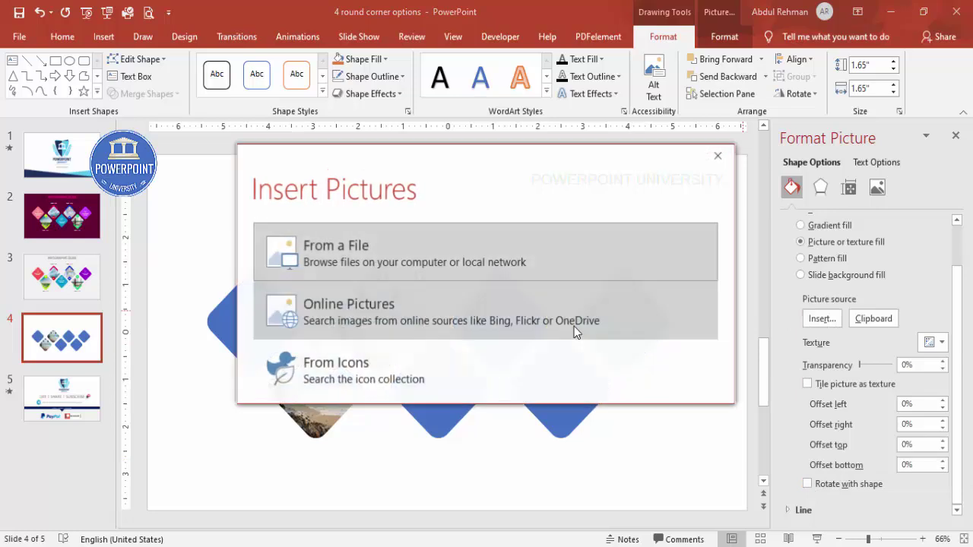
Step: Fill the next diamond with an online autumn tree-lined path image
{"action": "left_click", "coordinate": [360, 307]}
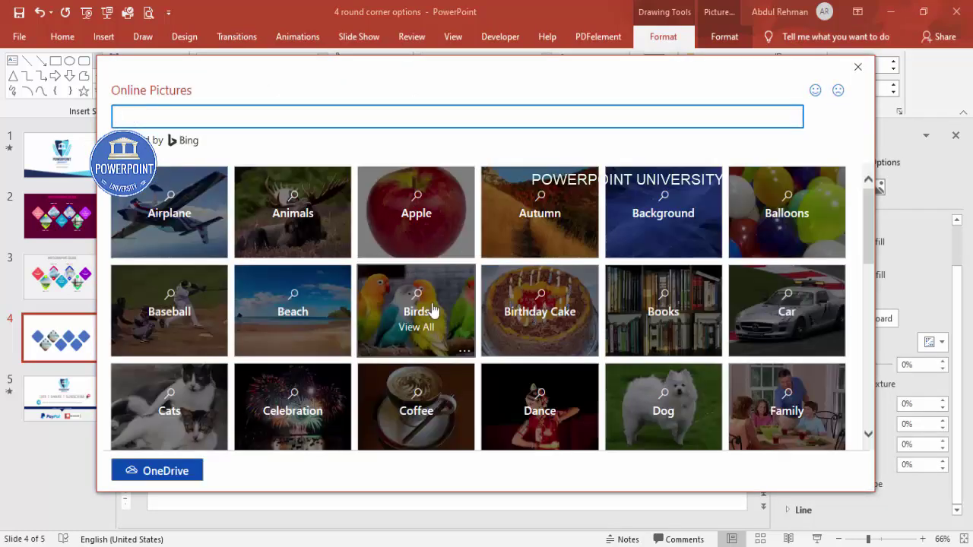
{"action": "left_click", "coordinate": [516, 207]}
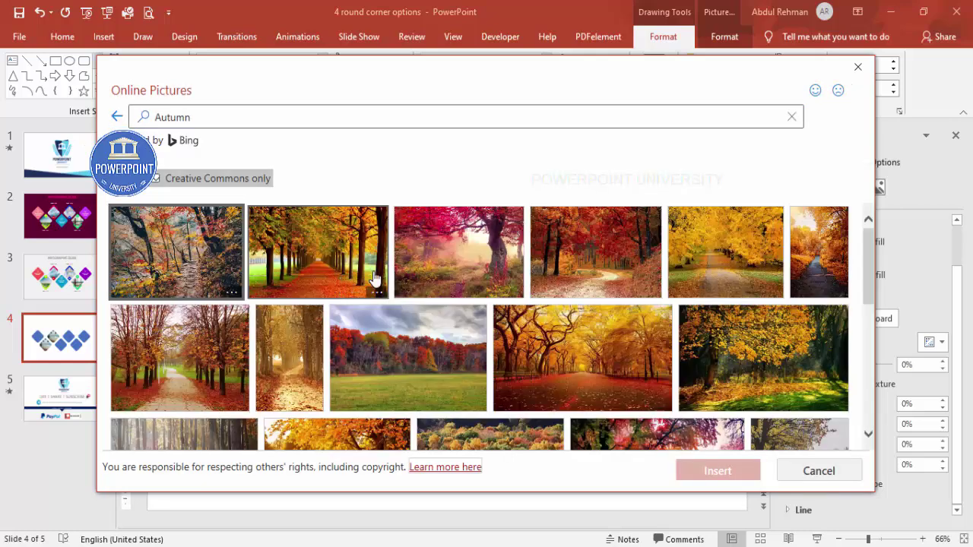
{"action": "left_click", "coordinate": [312, 258]}
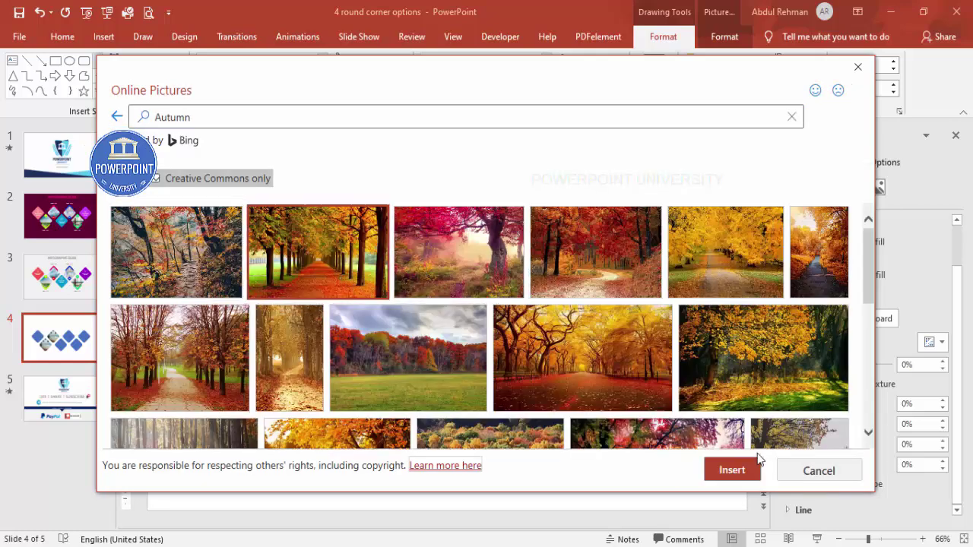
{"action": "left_click", "coordinate": [734, 469]}
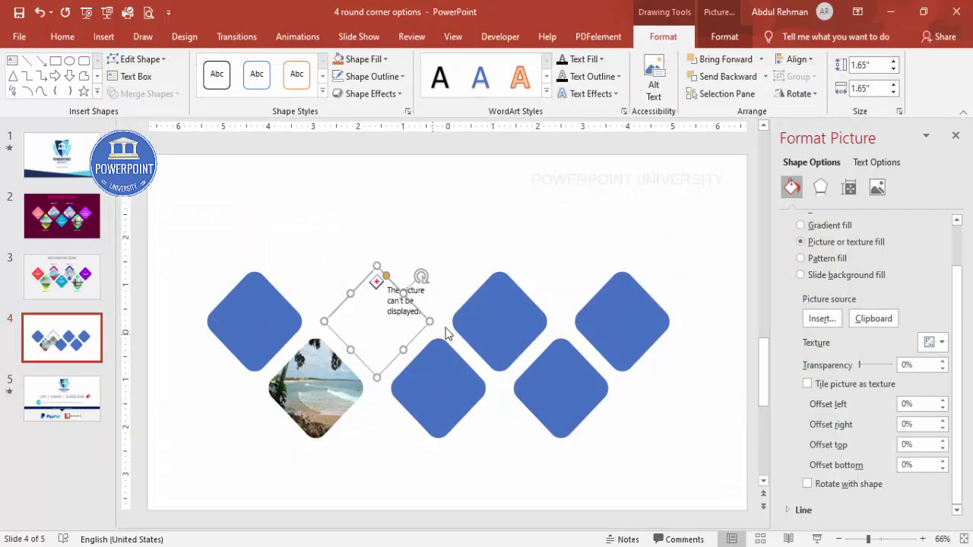
Step: Fill another diamond with the online sunset waterfall Background image
{"action": "left_click", "coordinate": [839, 319]}
{"action": "left_click", "coordinate": [486, 297]}
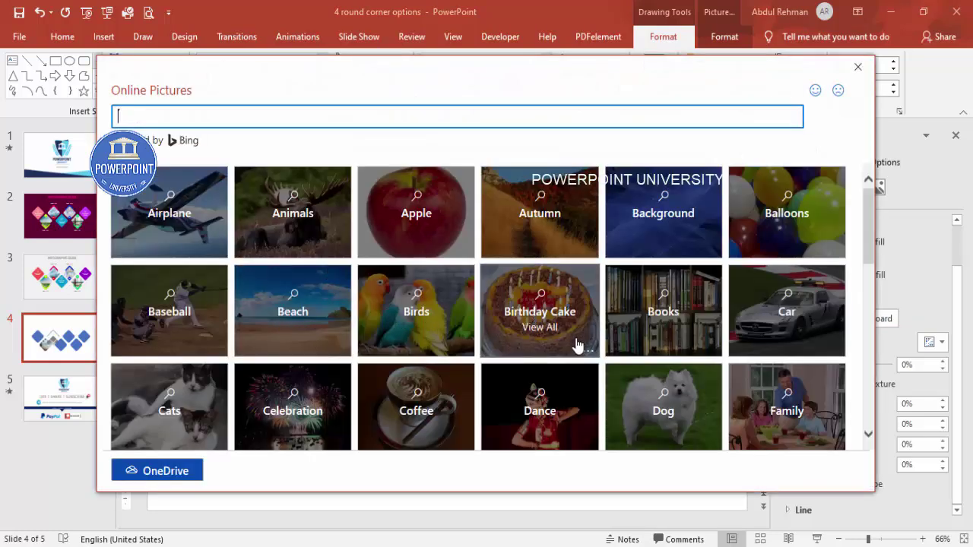
{"action": "left_click", "coordinate": [676, 219]}
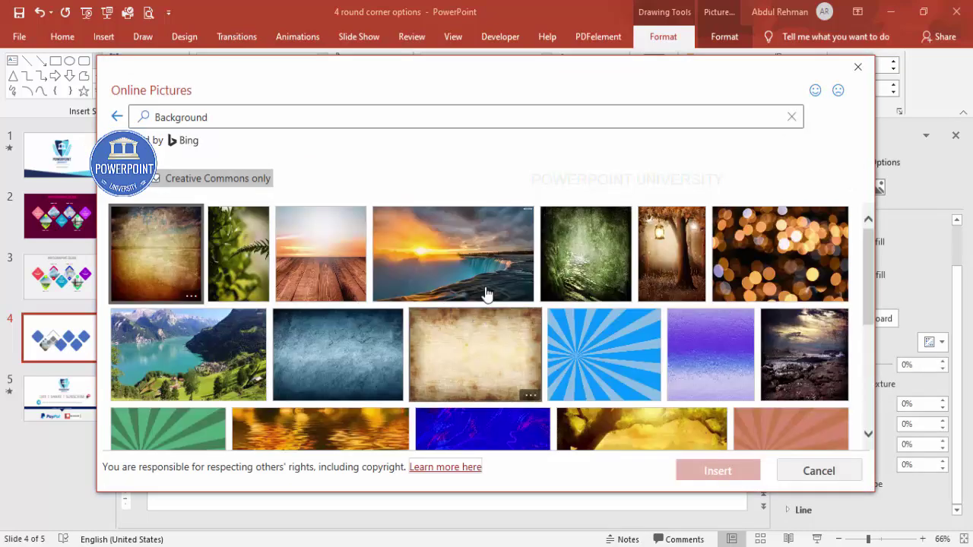
{"action": "left_click", "coordinate": [418, 276]}
{"action": "left_click", "coordinate": [714, 470]}
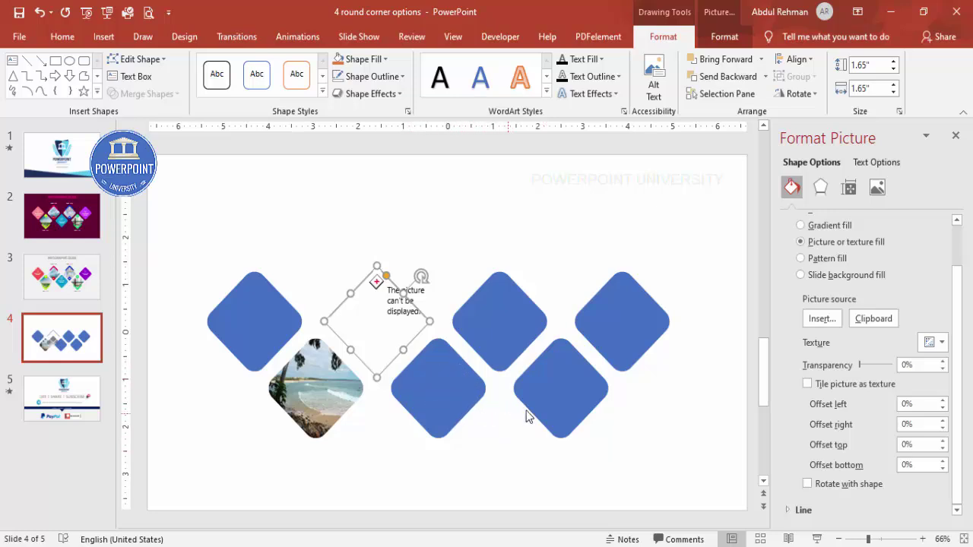
Step: Close the Insert Pictures dialog and select the leftmost blue diamond
{"action": "left_click", "coordinate": [822, 319]}
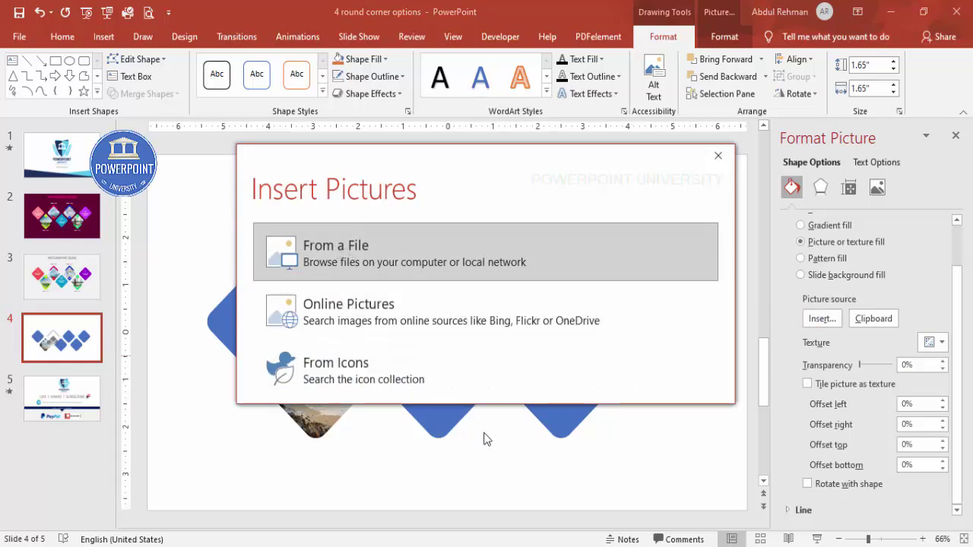
{"action": "left_click", "coordinate": [717, 156]}
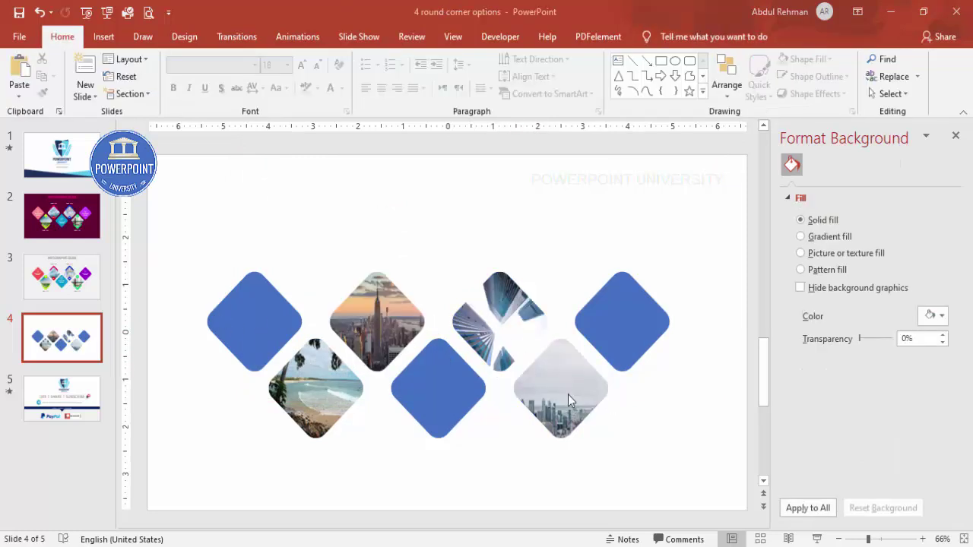
{"action": "left_click", "coordinate": [232, 315]}
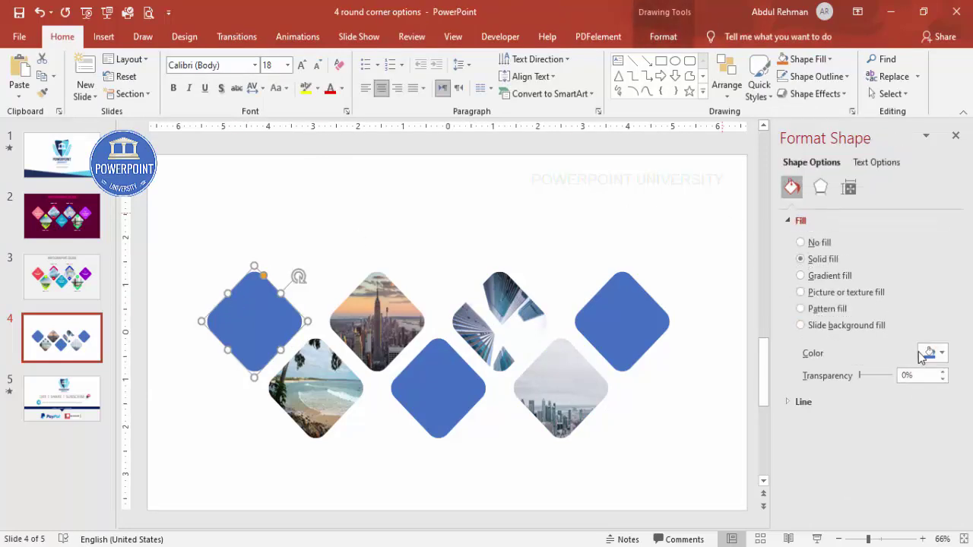
Step: Recolour the solid diamonds: left pink, right purple, lower middle green
{"action": "left_click", "coordinate": [931, 354]}
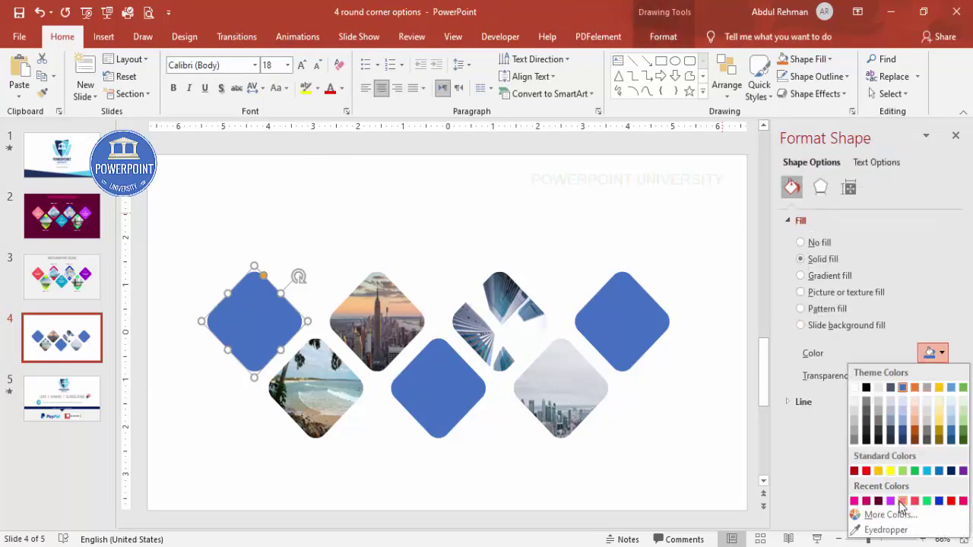
{"action": "left_click", "coordinate": [902, 502]}
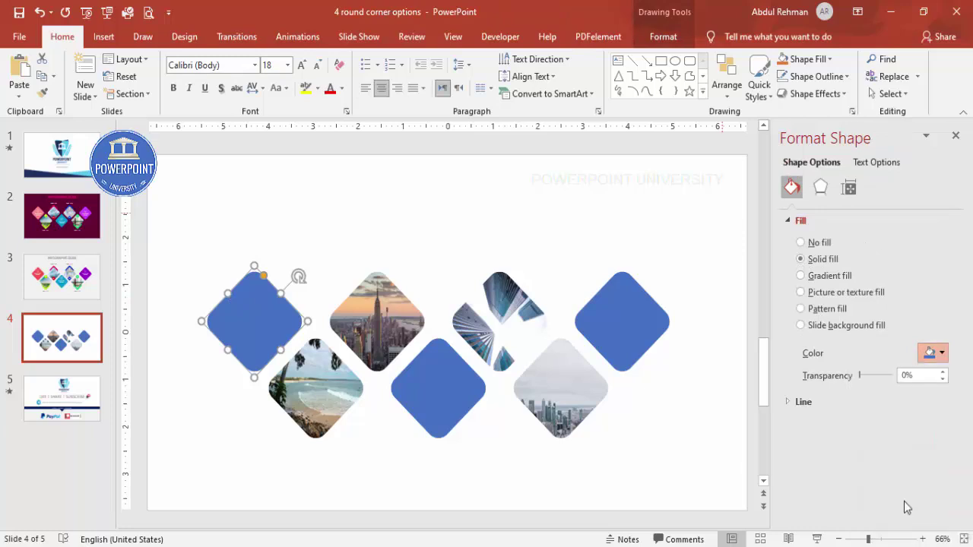
{"action": "left_click", "coordinate": [642, 327]}
{"action": "left_click", "coordinate": [932, 353]}
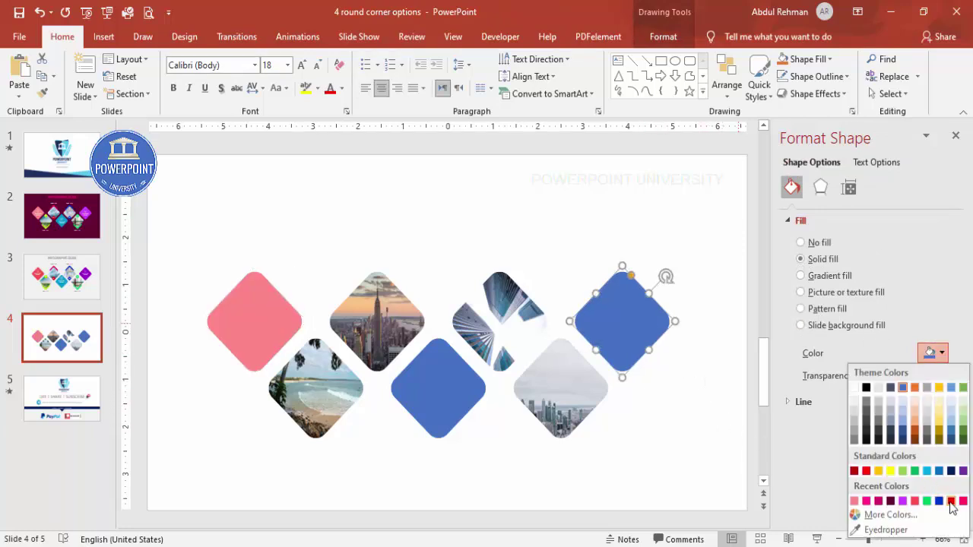
{"action": "left_click", "coordinate": [902, 502]}
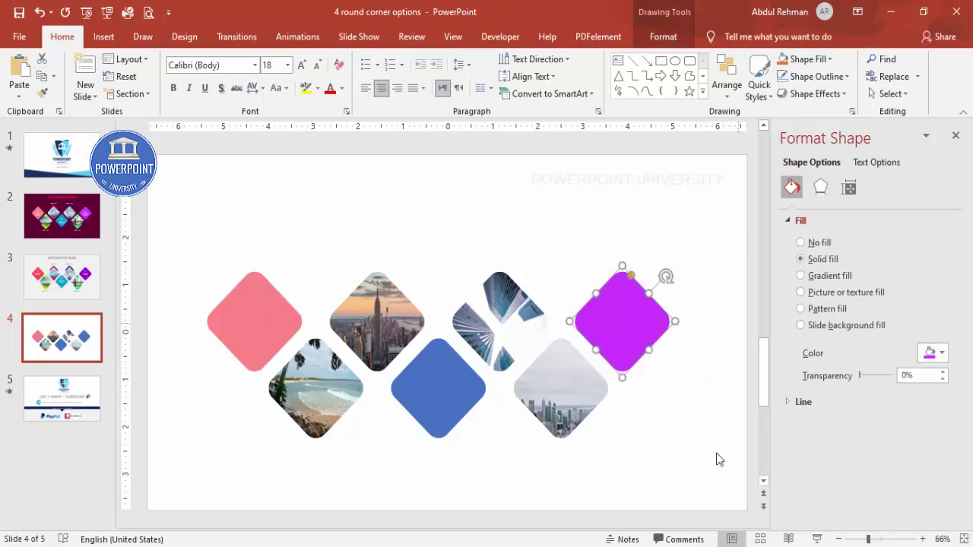
{"action": "left_click", "coordinate": [426, 387]}
{"action": "left_click", "coordinate": [931, 353]}
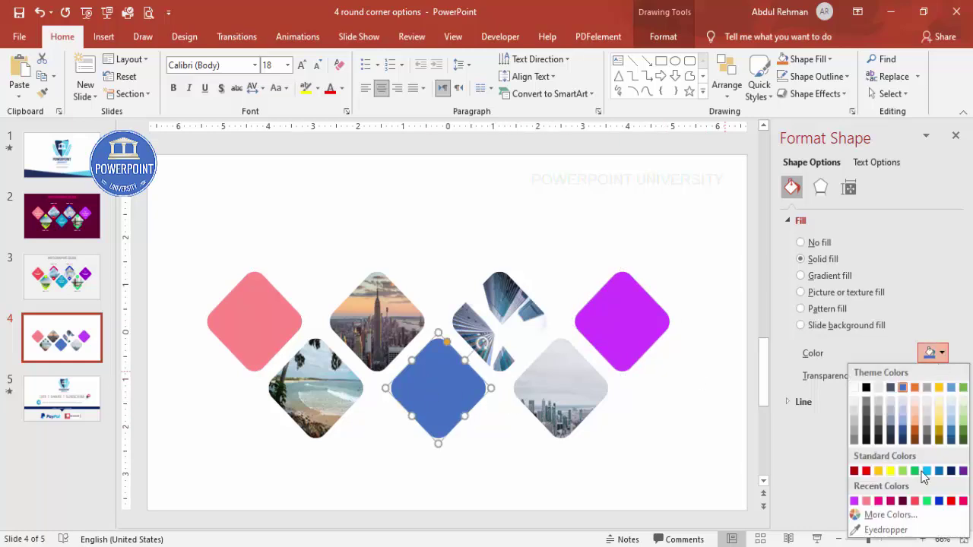
{"action": "left_click", "coordinate": [927, 500]}
{"action": "left_click", "coordinate": [647, 467]}
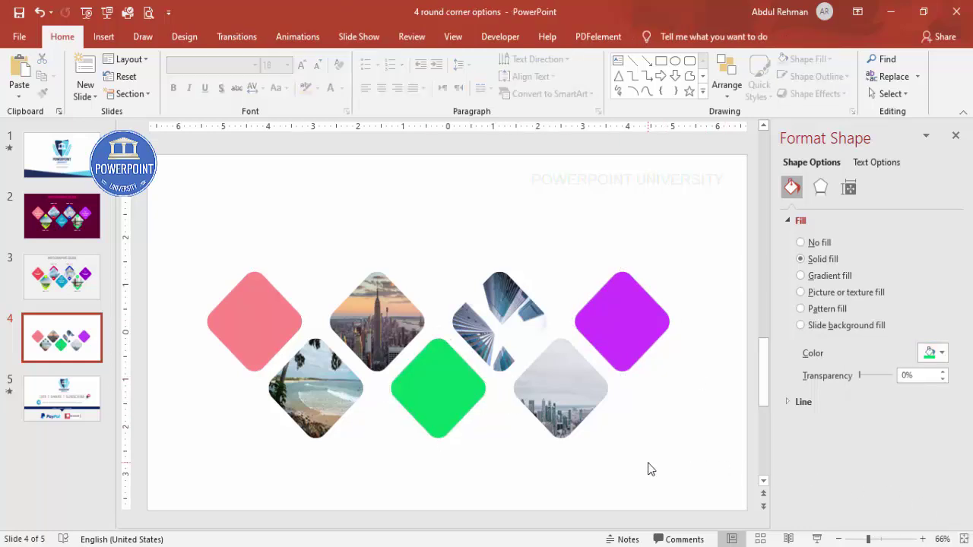
Step: Copy the pink diamond, shrink it, fill it gold and place it over the top photo
{"action": "left_click", "coordinate": [265, 316]}
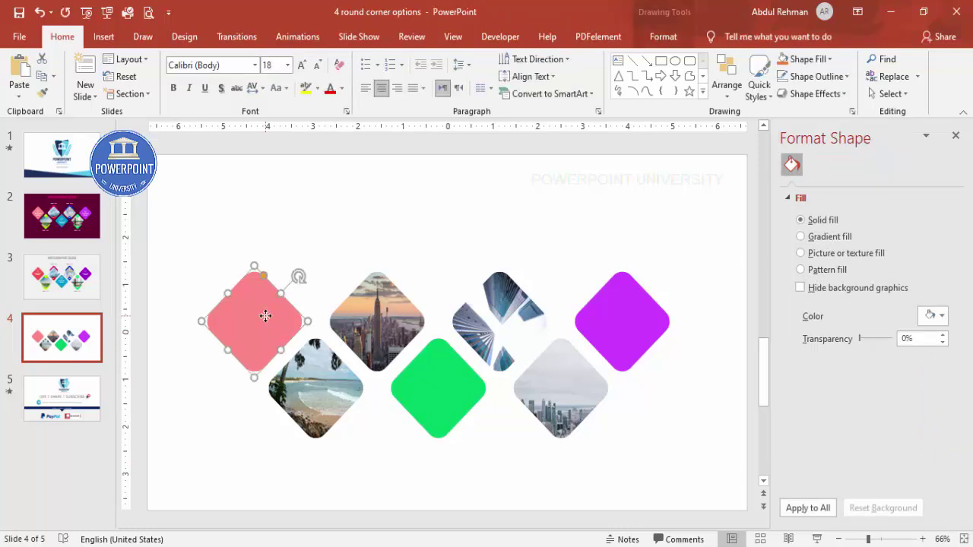
{"action": "left_click_drag", "start_coordinate": [249, 331], "coordinate": [346, 252], "text": "ctrl"}
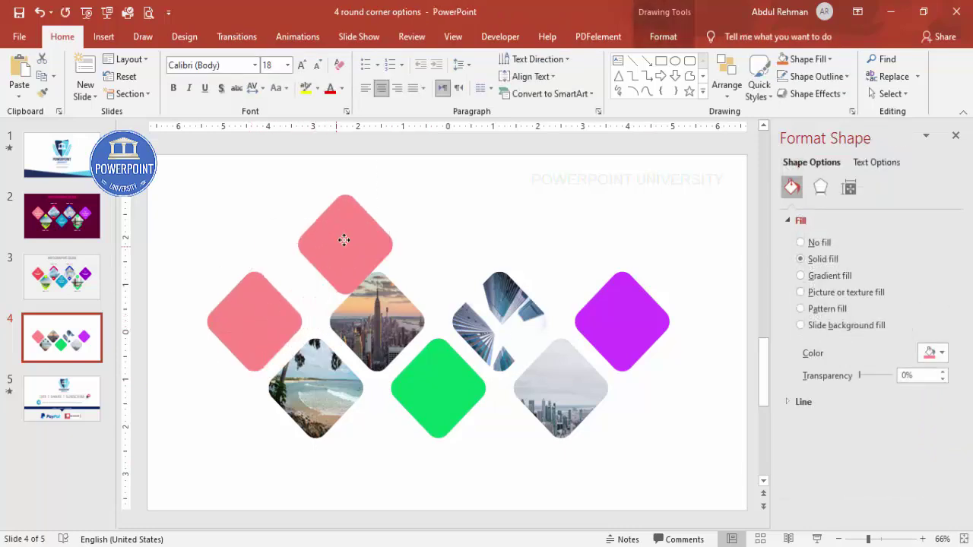
{"action": "left_click_drag", "start_coordinate": [352, 190], "coordinate": [352, 213]}
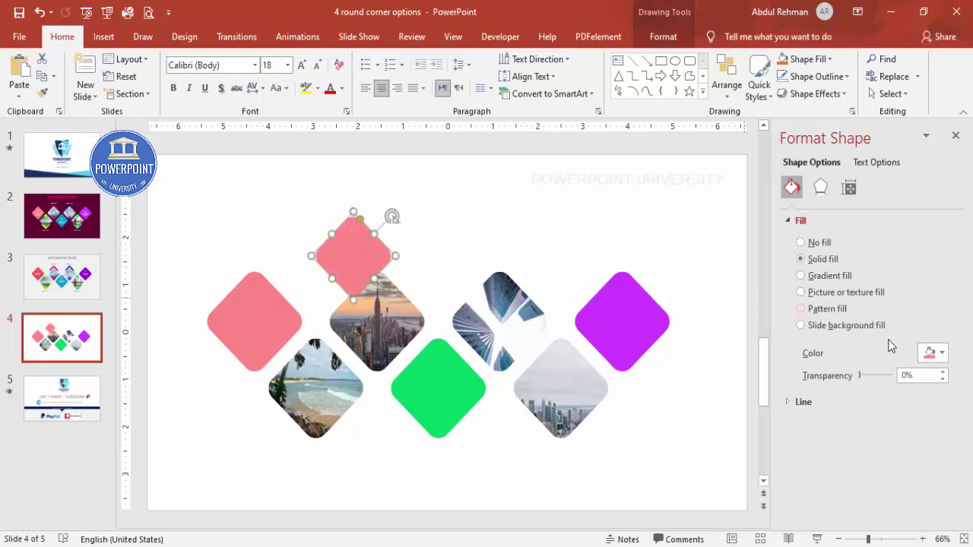
{"action": "left_click", "coordinate": [932, 353]}
{"action": "left_click", "coordinate": [878, 471]}
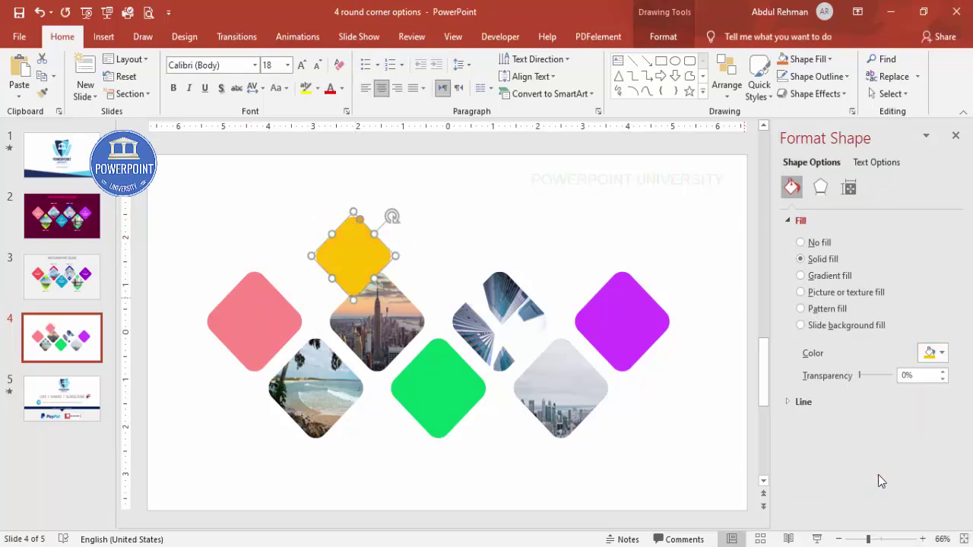
{"action": "left_click_drag", "start_coordinate": [367, 243], "coordinate": [390, 274]}
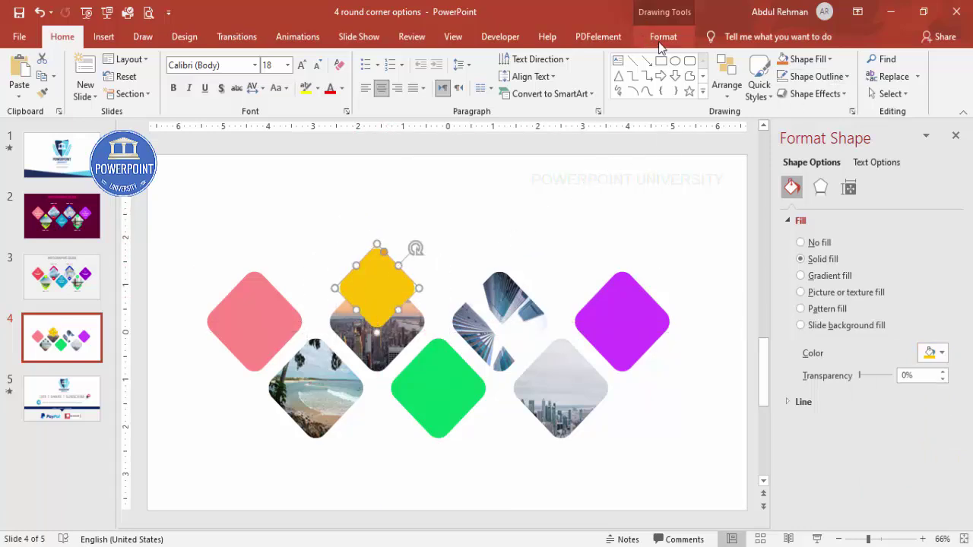
Step: Send the gold diamond to back and nudge it behind the photo
{"action": "left_click", "coordinate": [663, 36]}
{"action": "left_click", "coordinate": [764, 76]}
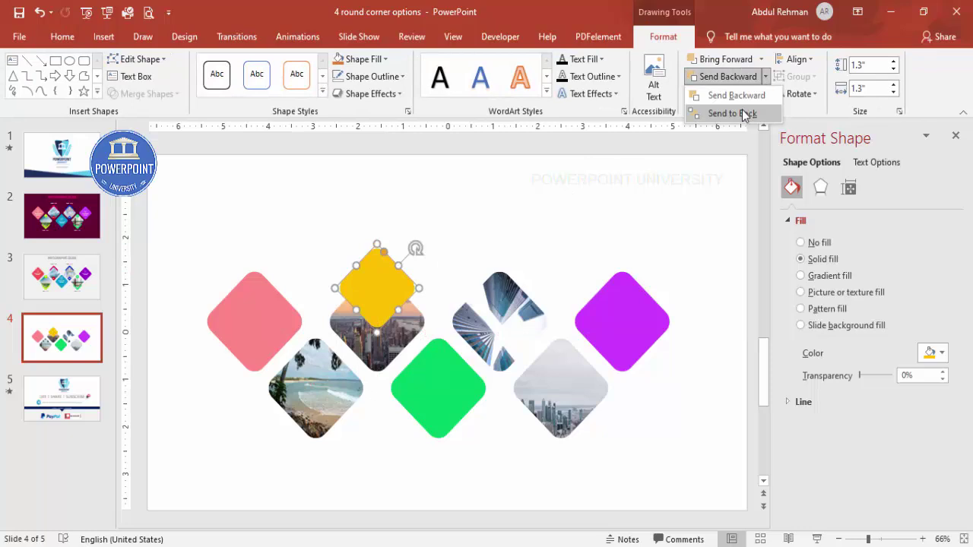
{"action": "left_click", "coordinate": [742, 110]}
{"action": "left_click", "coordinate": [510, 218]}
{"action": "left_click_drag", "start_coordinate": [376, 266], "coordinate": [373, 272]}
{"action": "key", "text": "ctrl+Down"}
{"action": "key", "text": "ctrl+Down"}
{"action": "key", "text": "ctrl+Left"}
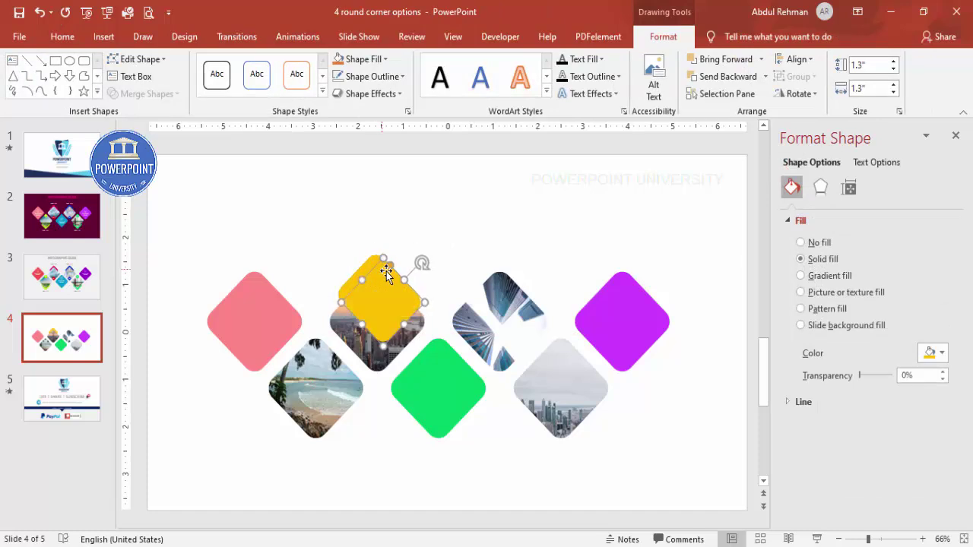
Step: Duplicate the gold diamond behind the other three photos and send them to back
{"action": "left_click_drag", "start_coordinate": [372, 272], "coordinate": [319, 395]}
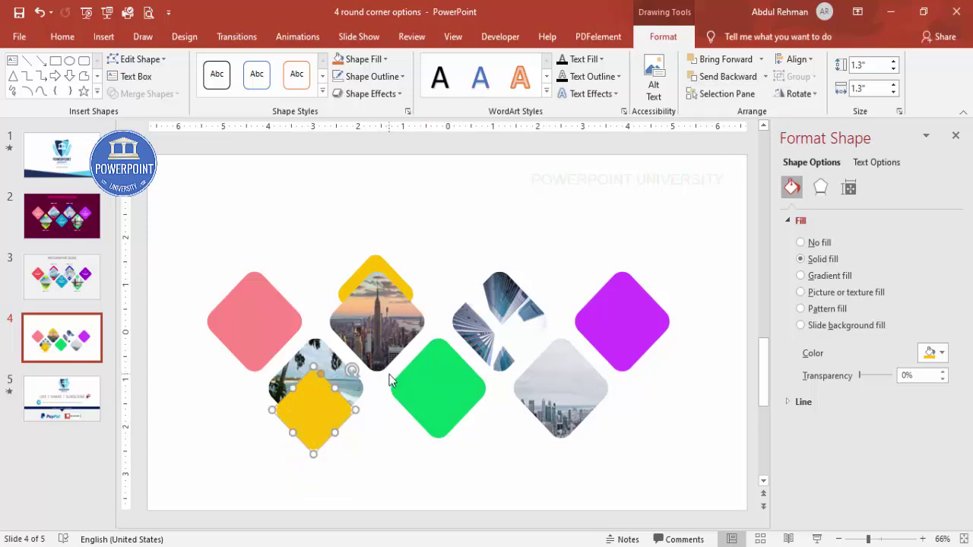
{"action": "key", "text": "ctrl+d"}
{"action": "left_click_drag", "start_coordinate": [254, 462], "coordinate": [504, 236]}
{"action": "scroll", "coordinate": [580, 294], "scroll_direction": "up", "scroll_amount": 2}
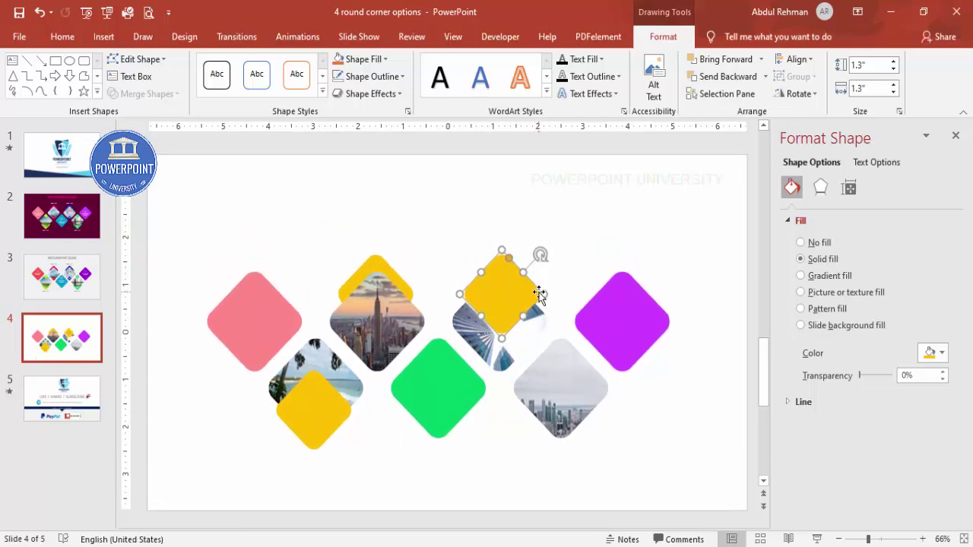
{"action": "key", "text": "ctrl+d"}
{"action": "left_click_drag", "start_coordinate": [705, 180], "coordinate": [577, 412]}
{"action": "left_click", "coordinate": [309, 408], "text": "shift"}
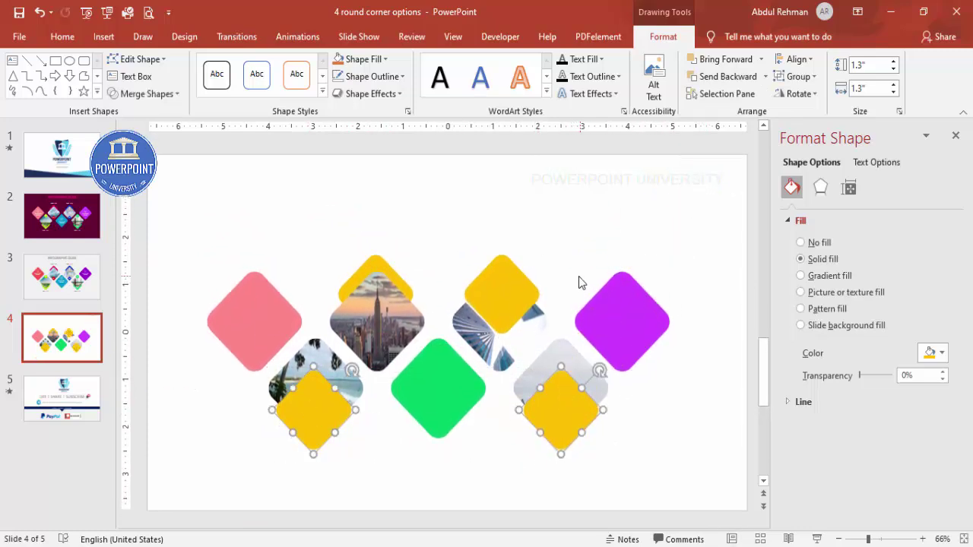
{"action": "left_click", "coordinate": [482, 278], "text": "shift"}
{"action": "left_click", "coordinate": [764, 76]}
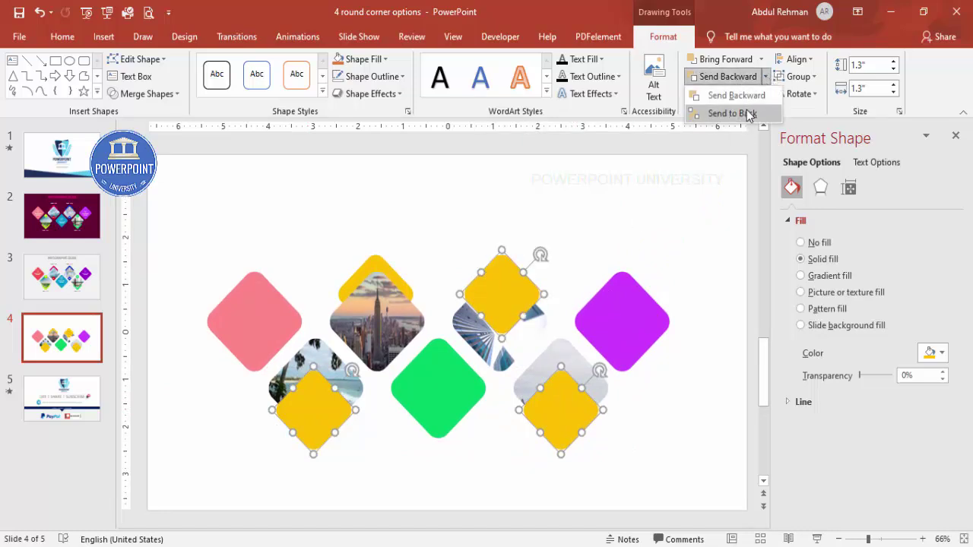
{"action": "left_click", "coordinate": [744, 112]}
{"action": "left_click", "coordinate": [630, 179]}
Step: Fine-tune the four gold diamonds' positions so their accent edges show evenly
{"action": "left_click_drag", "start_coordinate": [497, 266], "coordinate": [498, 266]}
{"action": "left_click_drag", "start_coordinate": [375, 264], "coordinate": [378, 262]}
{"action": "left_click_drag", "start_coordinate": [315, 443], "coordinate": [312, 446]}
{"action": "left_click_drag", "start_coordinate": [561, 445], "coordinate": [560, 441]}
{"action": "left_click_drag", "start_coordinate": [310, 448], "coordinate": [313, 445]}
Step: Recolour the gold accent behind the beach photo to a light lime green
{"action": "left_click", "coordinate": [449, 464]}
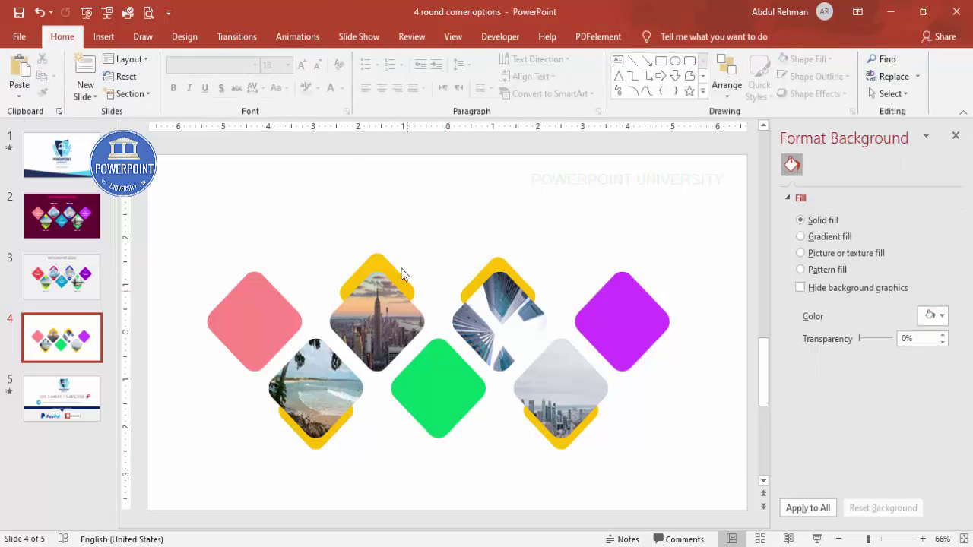
{"action": "left_click", "coordinate": [379, 262]}
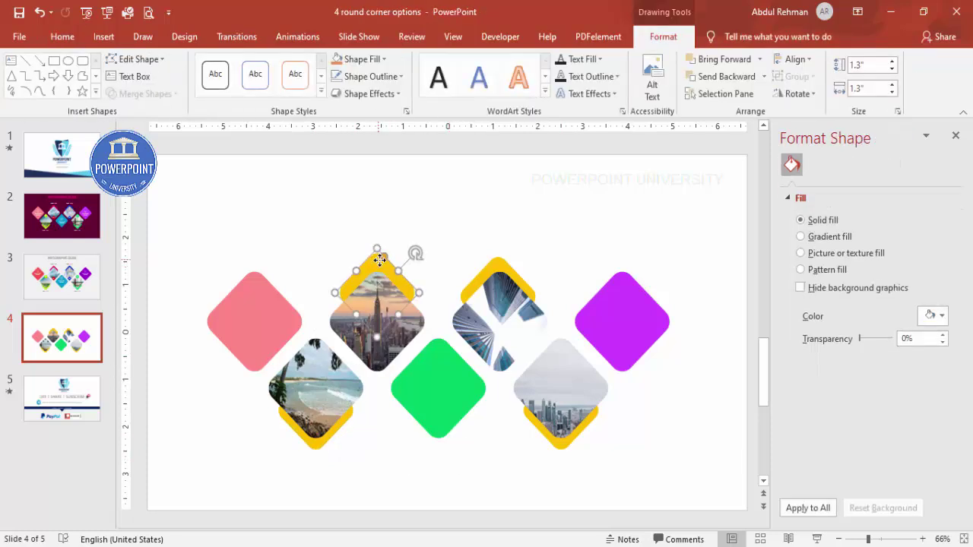
{"action": "left_click", "coordinate": [380, 261]}
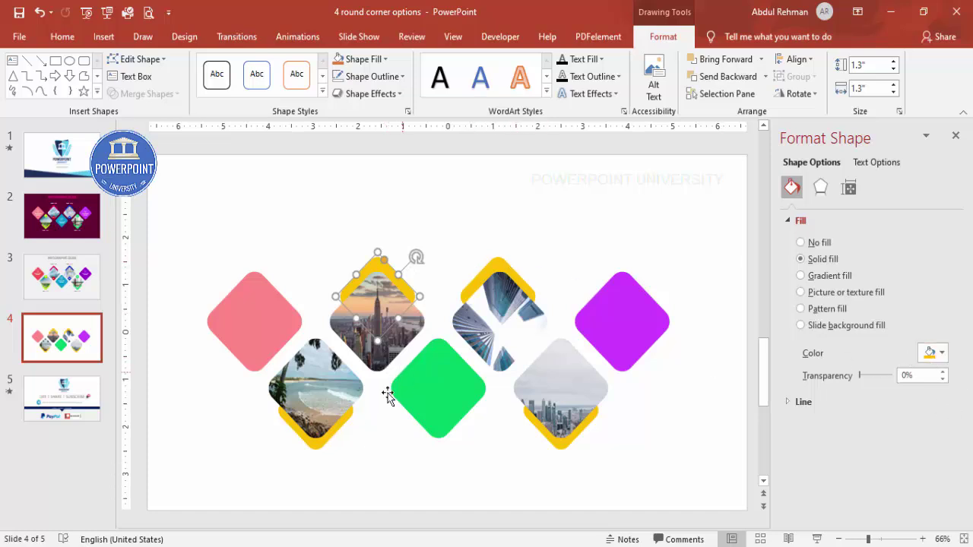
{"action": "left_click", "coordinate": [325, 440]}
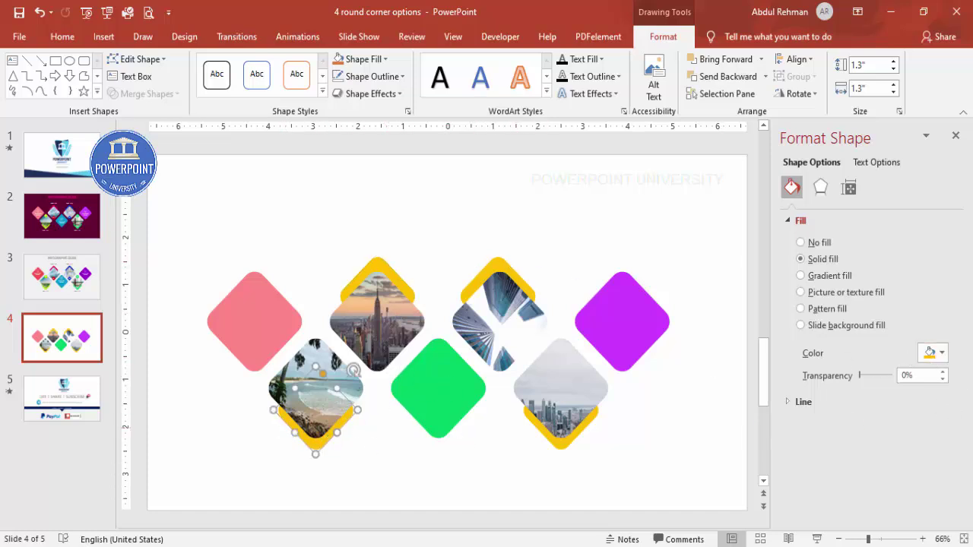
{"action": "left_click", "coordinate": [933, 353]}
{"action": "left_click", "coordinate": [888, 515]}
{"action": "left_click", "coordinate": [403, 149]}
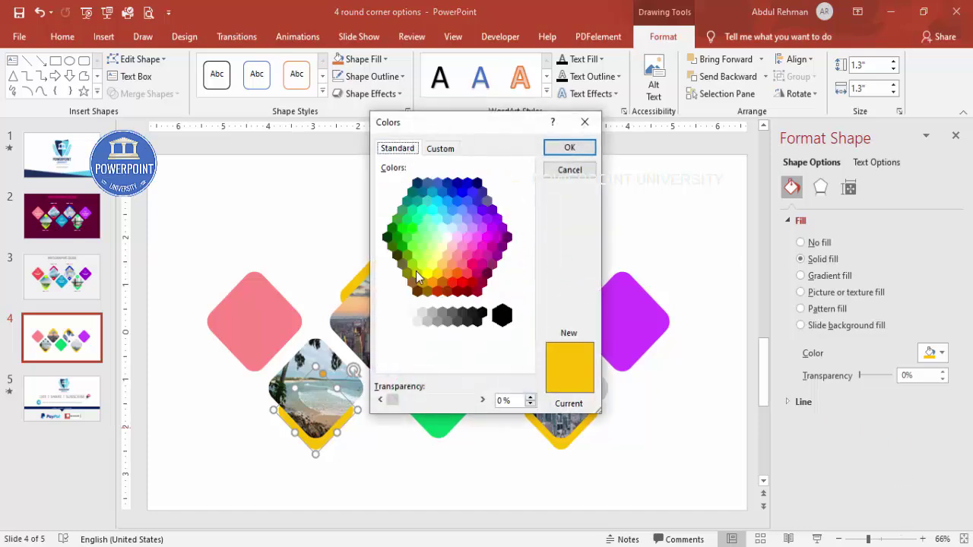
{"action": "left_click", "coordinate": [416, 255]}
{"action": "left_click", "coordinate": [415, 246]}
{"action": "left_click", "coordinate": [427, 256]}
{"action": "left_click", "coordinate": [575, 150]}
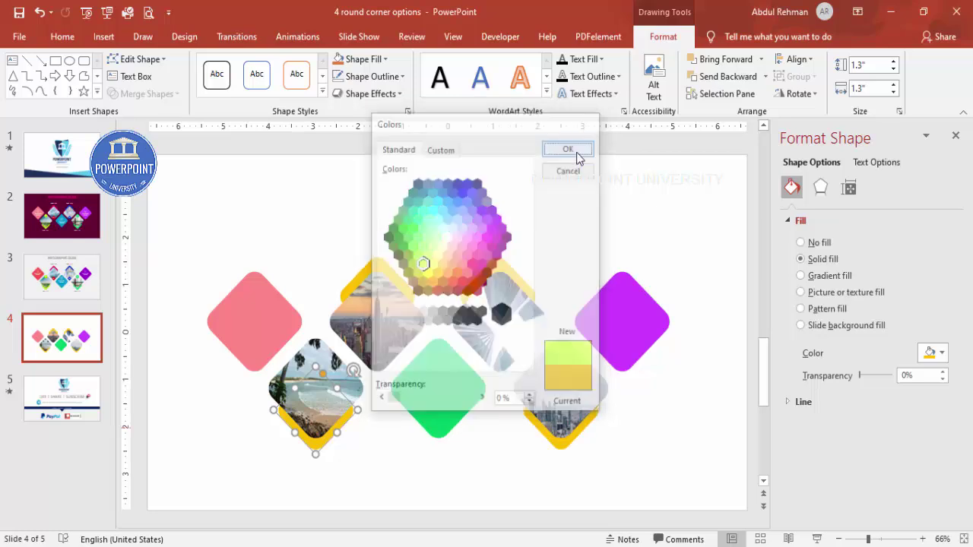
Step: Recolour the accent behind the blue-building photo to teal
{"action": "left_click", "coordinate": [494, 275]}
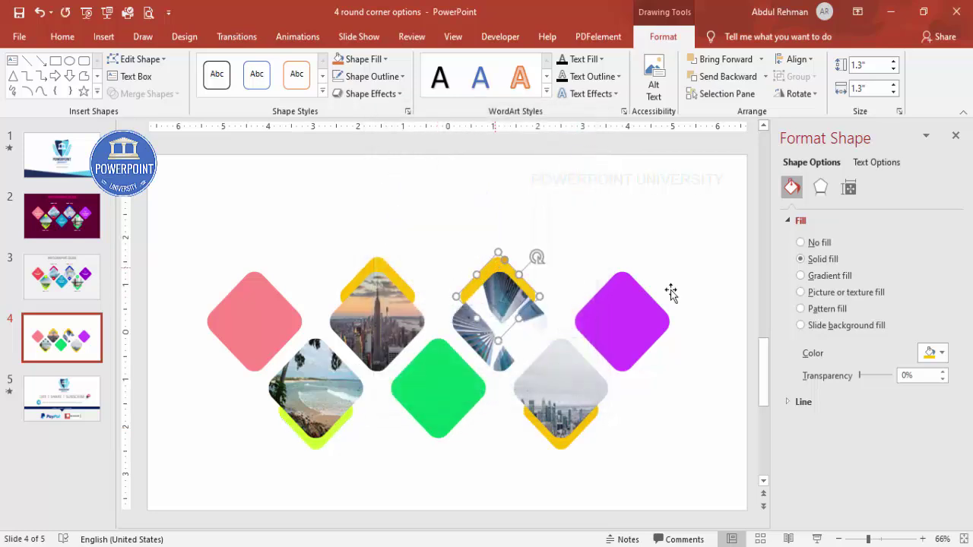
{"action": "left_click", "coordinate": [934, 353]}
{"action": "left_click", "coordinate": [888, 514]}
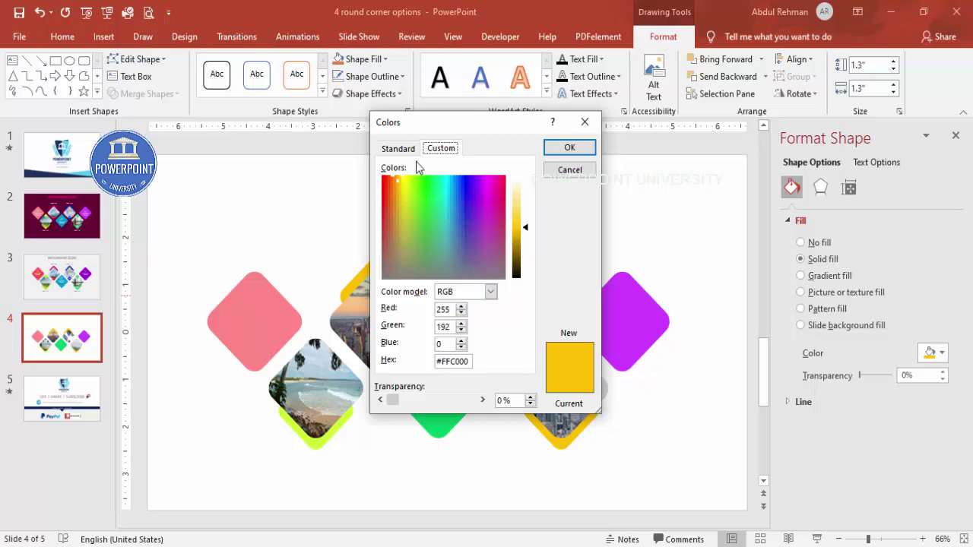
{"action": "left_click", "coordinate": [398, 148]}
{"action": "left_click", "coordinate": [427, 202]}
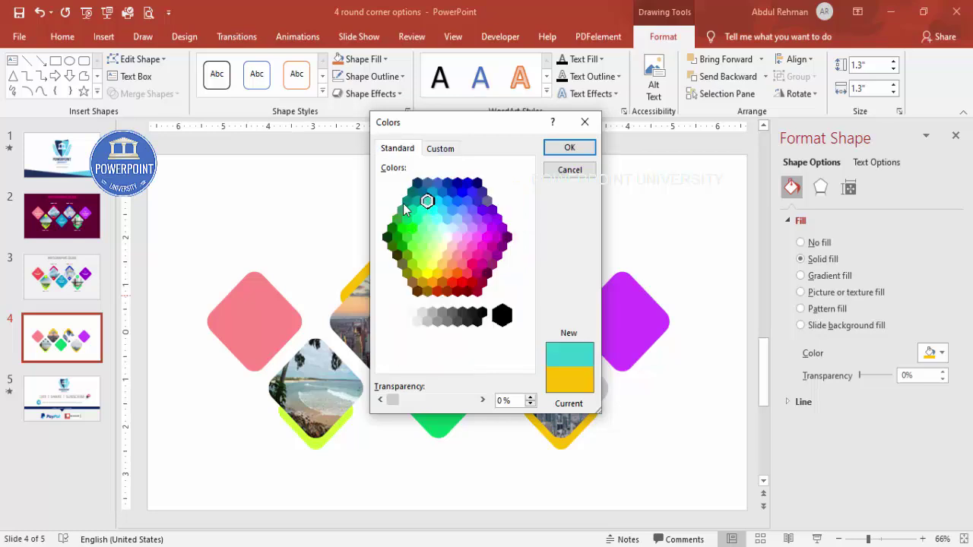
{"action": "left_click", "coordinate": [572, 148]}
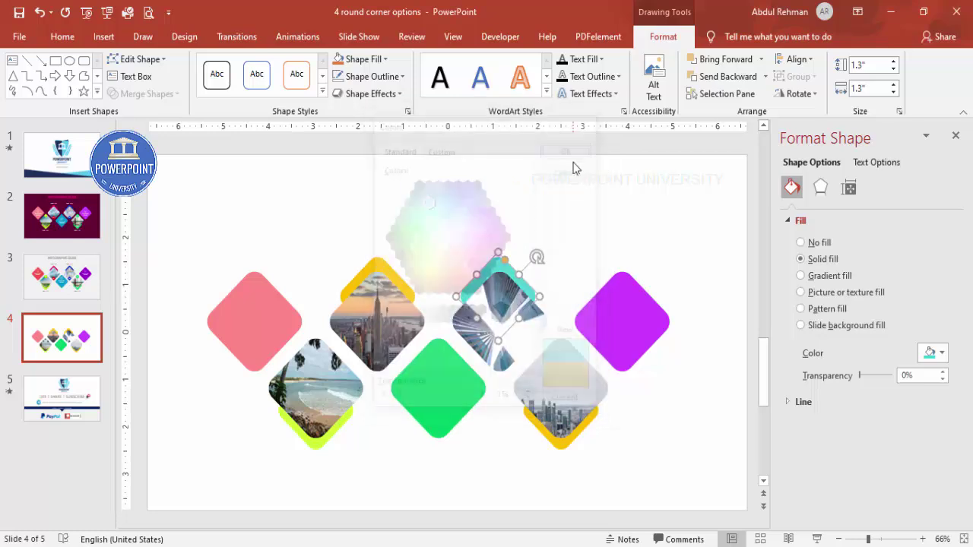
Step: Recolour the accent behind the grey-city photo to deep magenta
{"action": "left_click", "coordinate": [569, 441]}
{"action": "left_click", "coordinate": [936, 352]}
{"action": "left_click", "coordinate": [874, 514]}
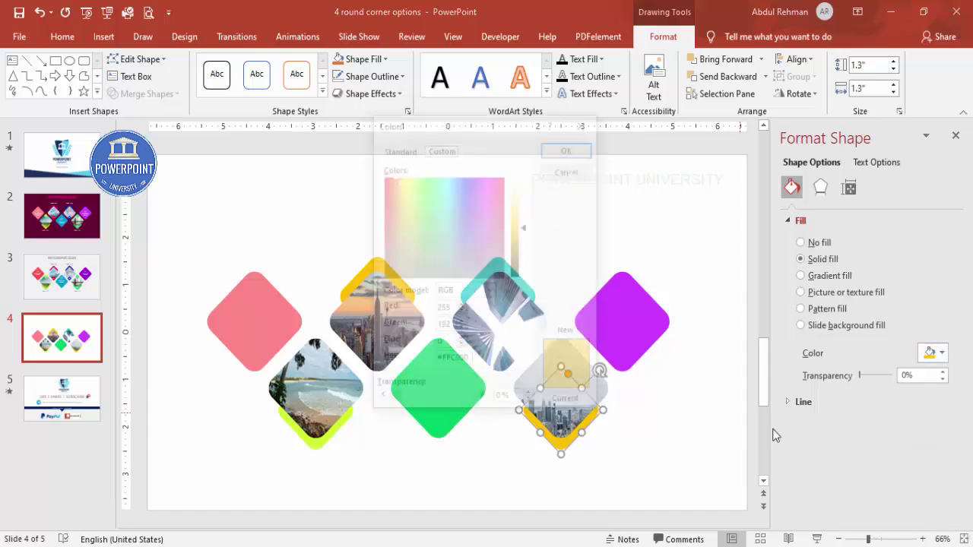
{"action": "left_click", "coordinate": [396, 149]}
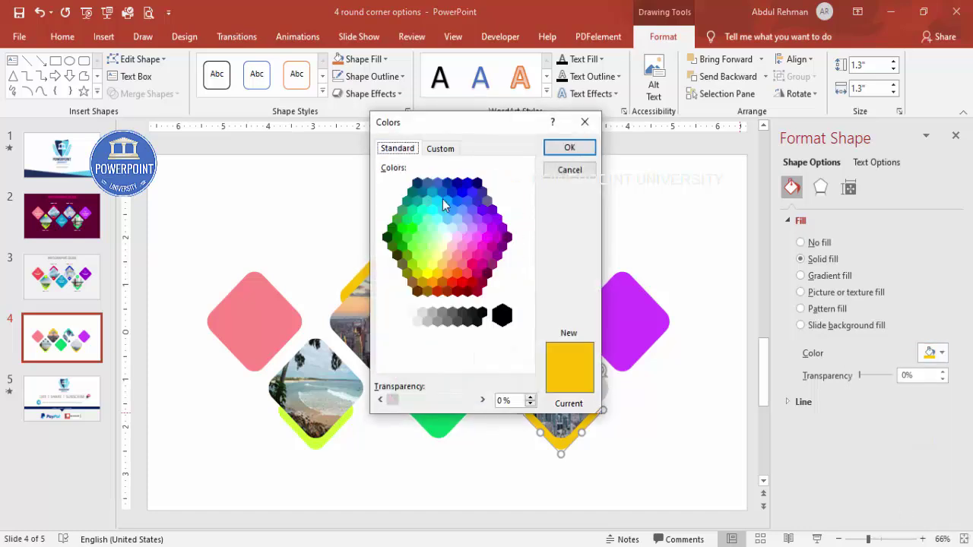
{"action": "left_click", "coordinate": [495, 231]}
{"action": "left_click", "coordinate": [496, 221]}
{"action": "left_click", "coordinate": [487, 221]}
{"action": "left_click", "coordinate": [491, 245]}
{"action": "left_click", "coordinate": [476, 267]}
{"action": "left_click", "coordinate": [567, 147]}
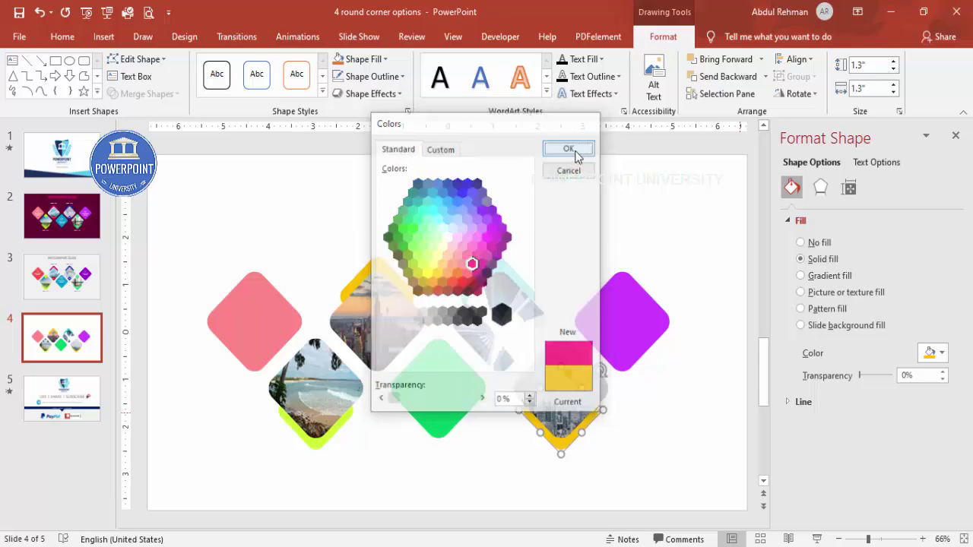
{"action": "left_click", "coordinate": [568, 192]}
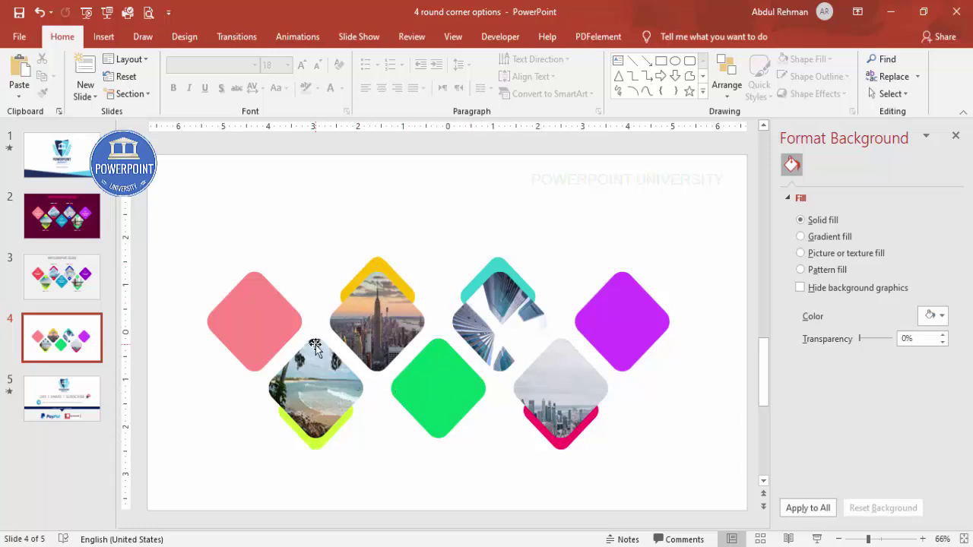
Step: Copy the lime diamond and place the small copy on the beach photo's top tip
{"action": "left_click", "coordinate": [316, 444]}
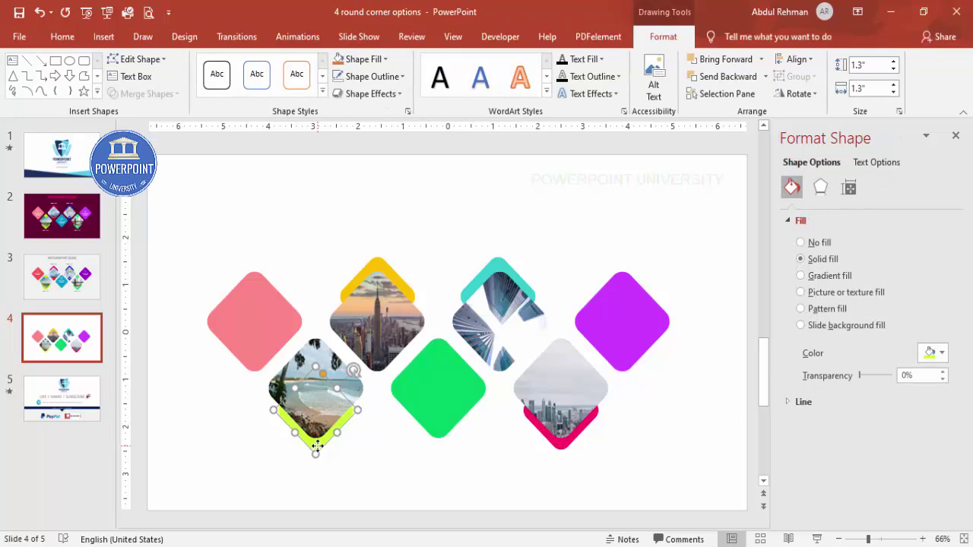
{"action": "left_click_drag", "start_coordinate": [316, 446], "coordinate": [341, 358]}
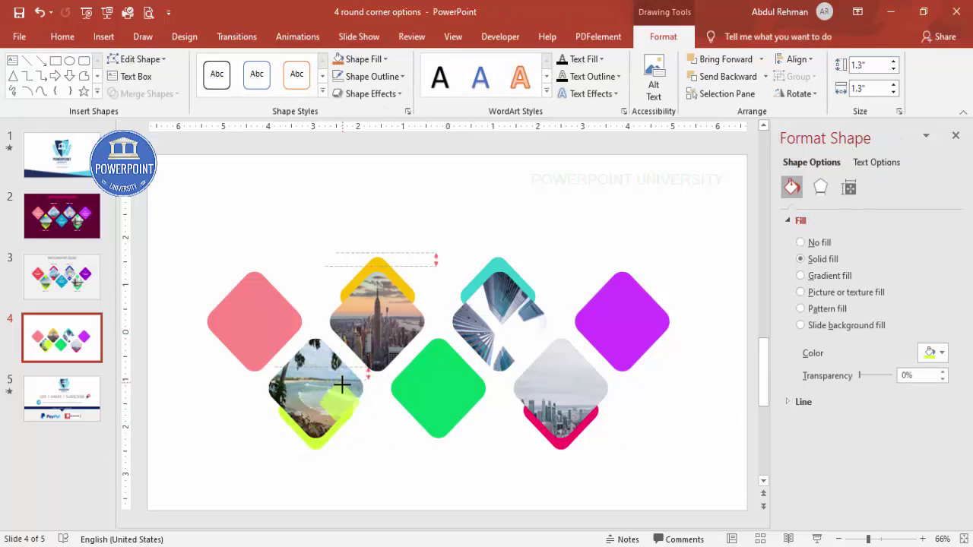
{"action": "left_click_drag", "start_coordinate": [874, 540], "coordinate": [887, 539]}
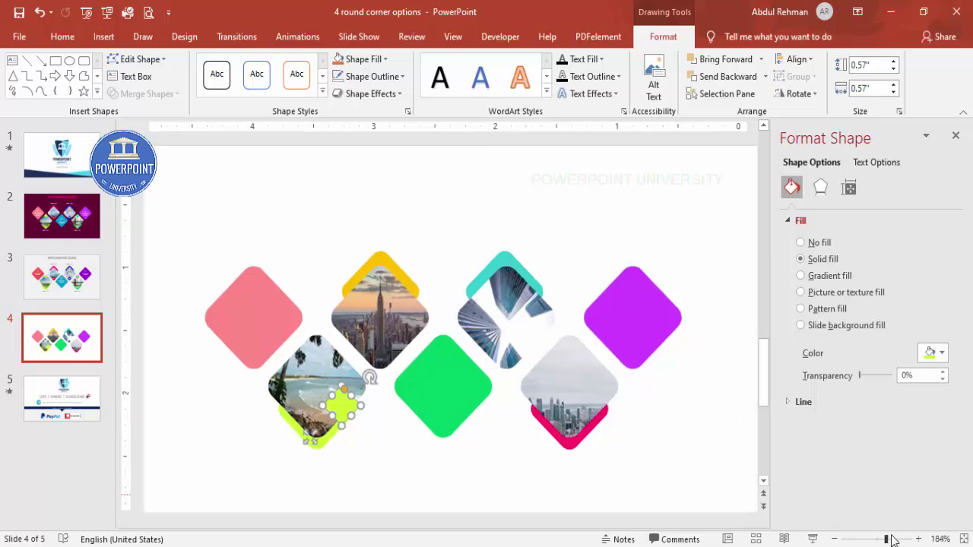
{"action": "left_click_drag", "start_coordinate": [431, 326], "coordinate": [363, 165]}
{"action": "scroll", "coordinate": [447, 269], "scroll_direction": "up", "scroll_amount": 2}
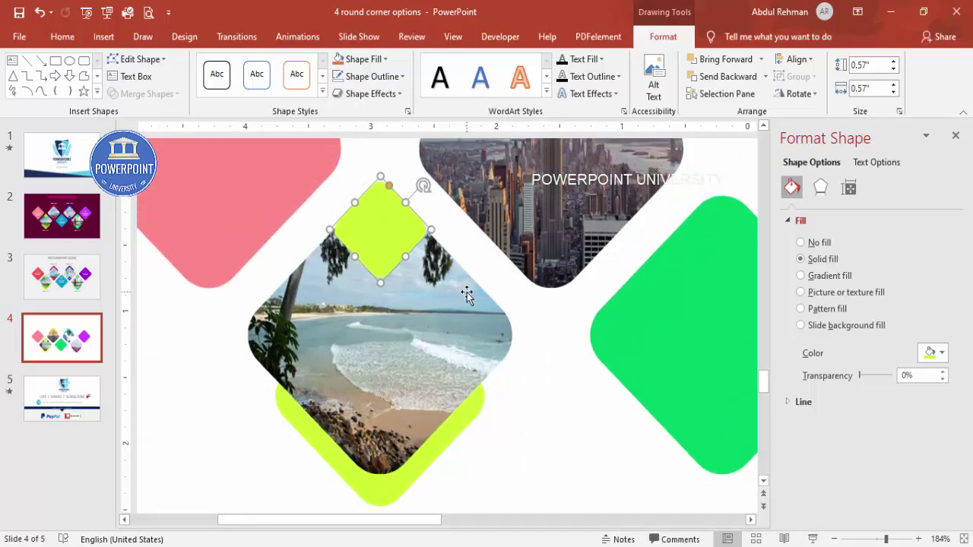
{"action": "scroll", "coordinate": [506, 327], "scroll_direction": "up", "scroll_amount": 5}
Step: Copy the yellow diamond behind the city photo and shrink it to a small square
{"action": "left_click", "coordinate": [628, 171]}
{"action": "left_click_drag", "start_coordinate": [628, 171], "coordinate": [637, 248]}
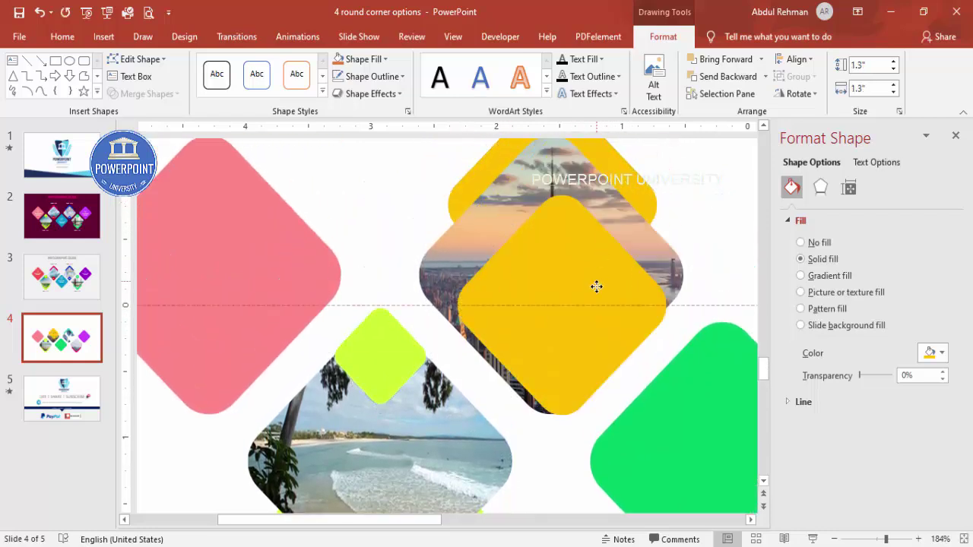
{"action": "left_click_drag", "start_coordinate": [562, 196], "coordinate": [554, 375]}
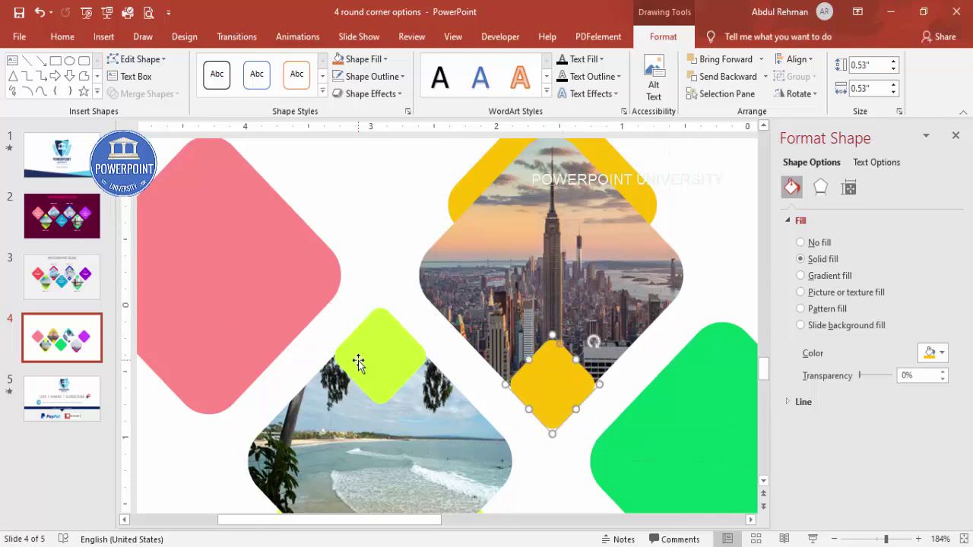
{"action": "left_click", "coordinate": [358, 358]}
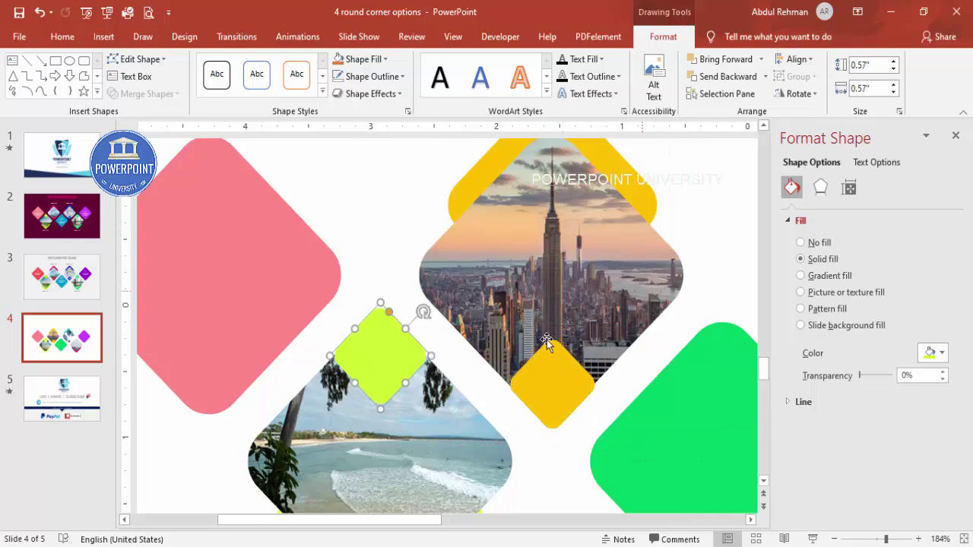
Step: Size the yellow square to 0.57" × 0.57" and set it on the city photo's bottom tip
{"action": "left_click", "coordinate": [547, 384]}
{"action": "left_click", "coordinate": [875, 67]}
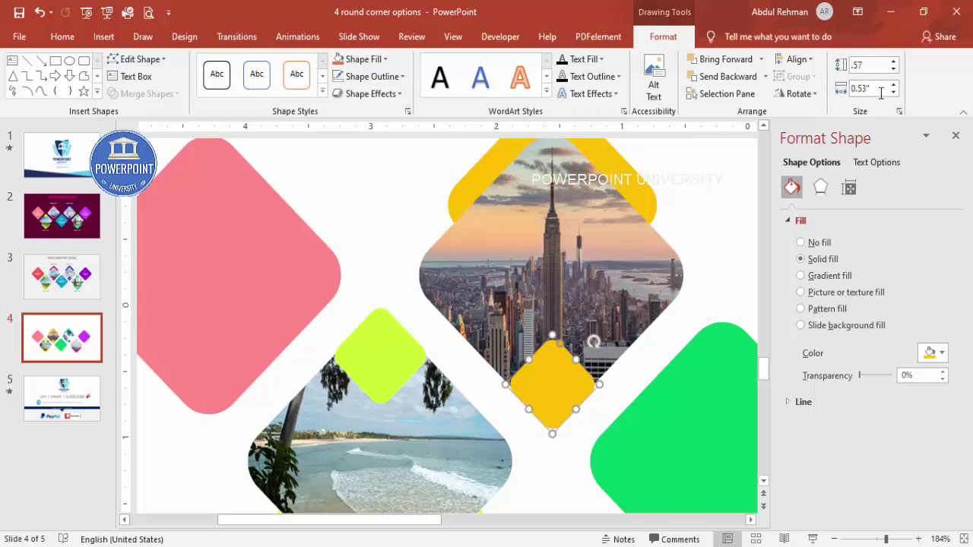
{"action": "type", "text": ".57"}
{"action": "left_click", "coordinate": [881, 92]}
{"action": "key", "text": "BackSpace"}
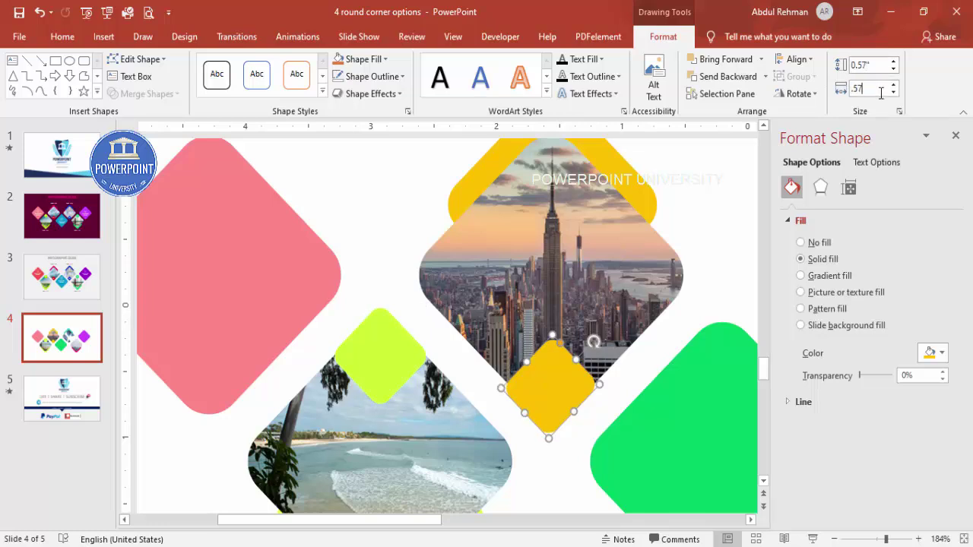
{"action": "type", "text": ".57"}
{"action": "key", "text": "Return"}
{"action": "left_click_drag", "start_coordinate": [571, 382], "coordinate": [567, 372]}
{"action": "left_click_drag", "start_coordinate": [432, 524], "coordinate": [526, 523]}
Step: Add a 0.57" teal square copy at the building photo's bottom tip
{"action": "left_click", "coordinate": [494, 190]}
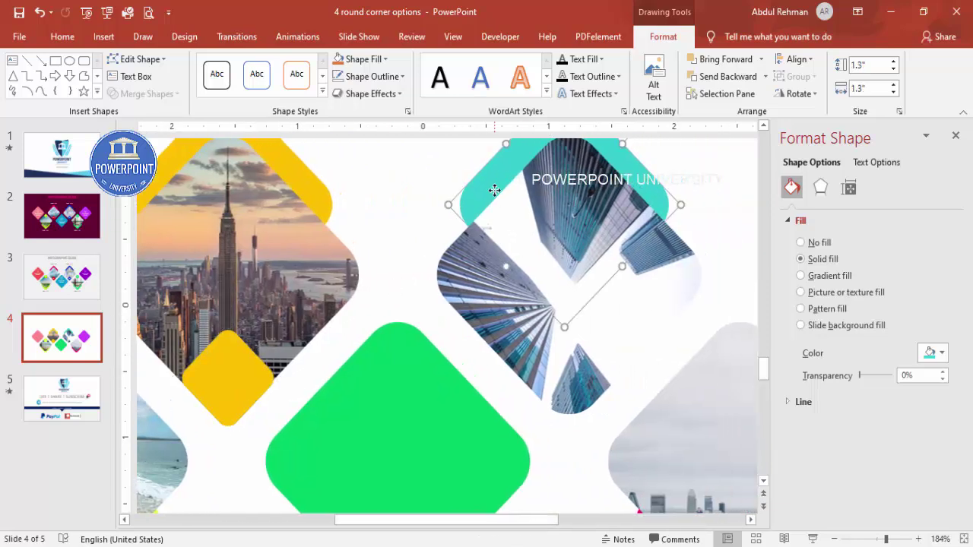
{"action": "left_click_drag", "start_coordinate": [494, 190], "coordinate": [515, 264]}
{"action": "left_click", "coordinate": [866, 65]}
{"action": "type", "text": ".57"}
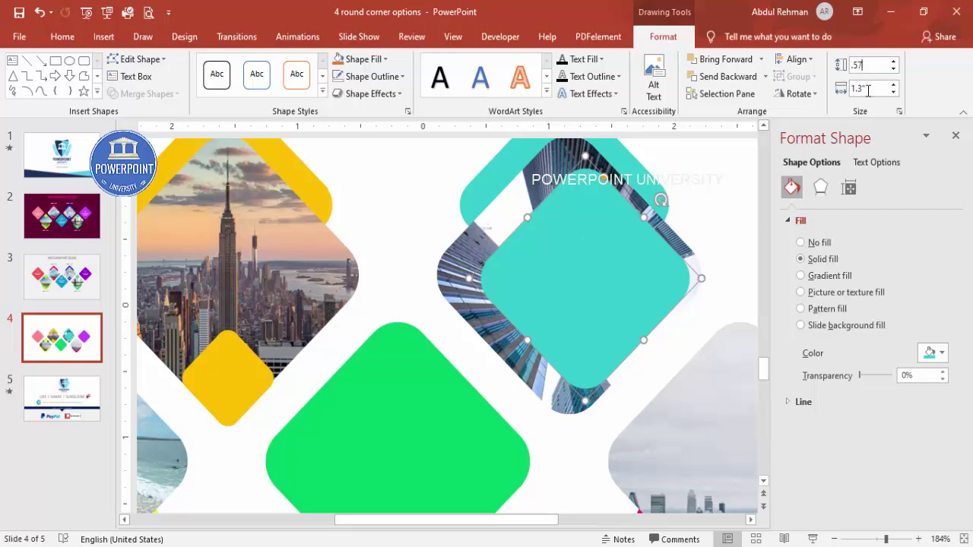
{"action": "left_click", "coordinate": [874, 90]}
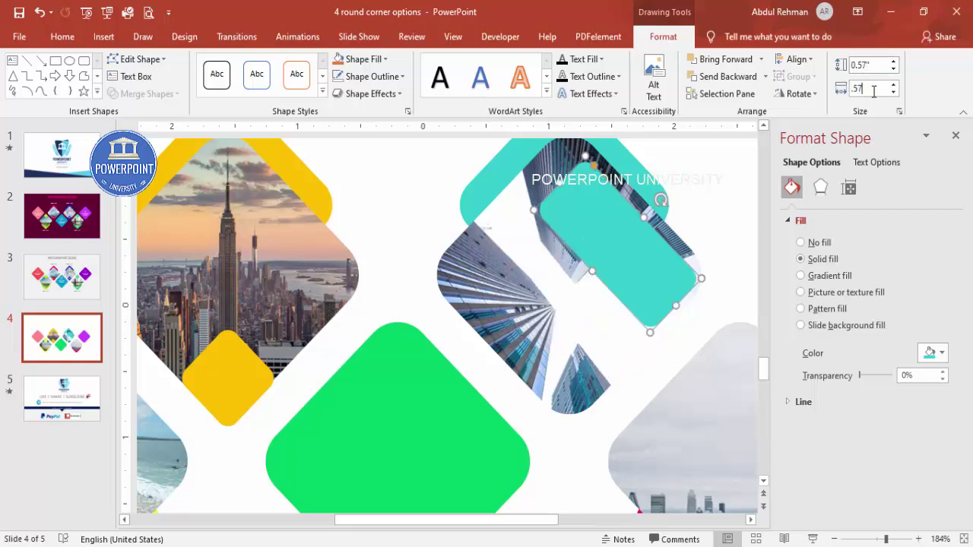
{"action": "key", "text": "Return"}
{"action": "left_click_drag", "start_coordinate": [601, 207], "coordinate": [581, 373]}
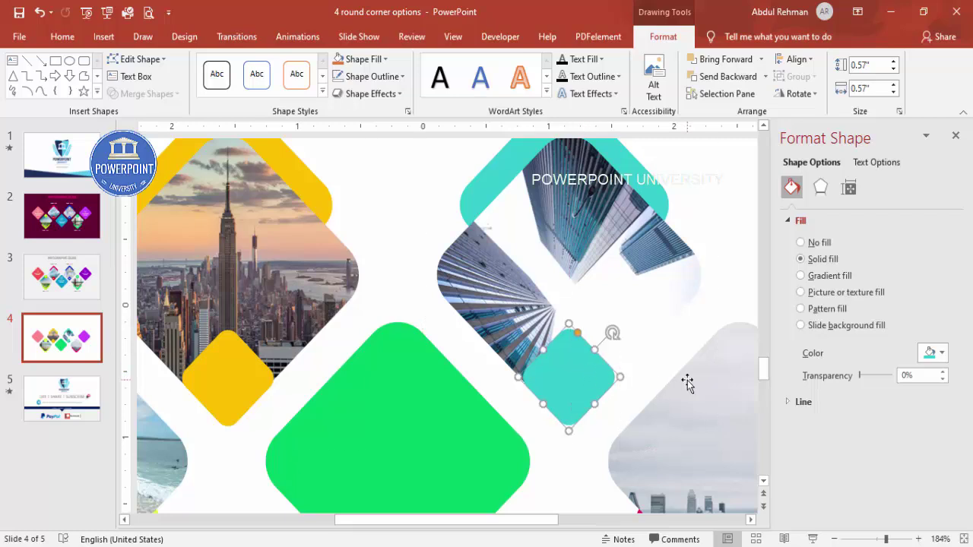
{"action": "scroll", "coordinate": [687, 390], "scroll_direction": "down", "scroll_amount": 2}
{"action": "scroll", "coordinate": [656, 456], "scroll_direction": "down", "scroll_amount": 3}
{"action": "left_click_drag", "start_coordinate": [539, 520], "coordinate": [612, 519]}
Step: Duplicate the pink diamond as a 0.57" square on the cityscape photo's top tip
{"action": "left_click", "coordinate": [635, 455]}
{"action": "key", "text": "ctrl+d"}
{"action": "left_click_drag", "start_coordinate": [662, 419], "coordinate": [669, 308]}
{"action": "left_click", "coordinate": [875, 64]}
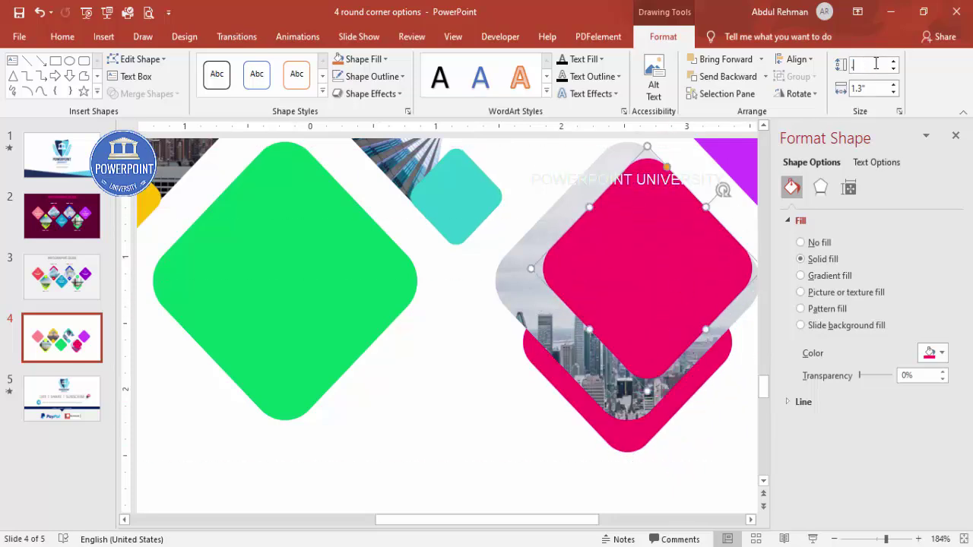
{"action": "left_click", "coordinate": [873, 88]}
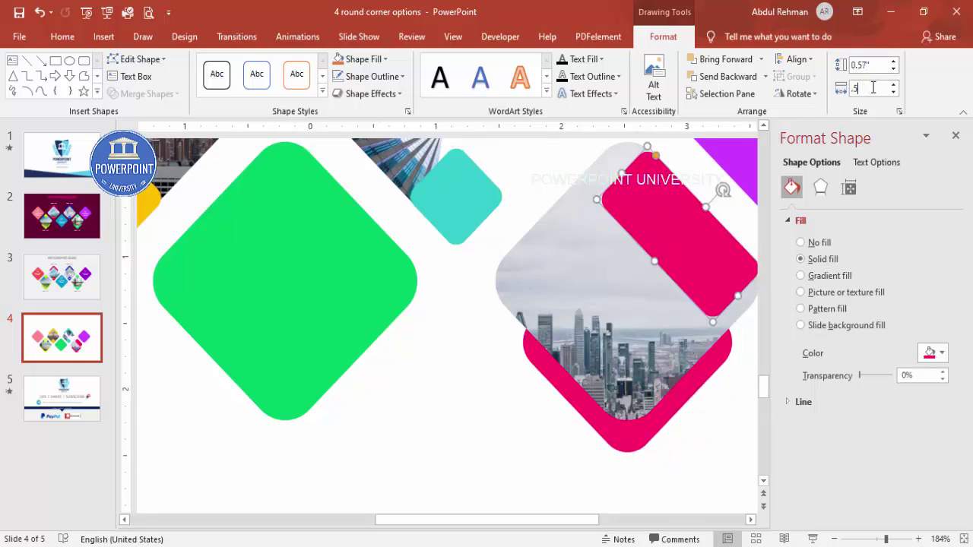
{"action": "key", "text": "Return"}
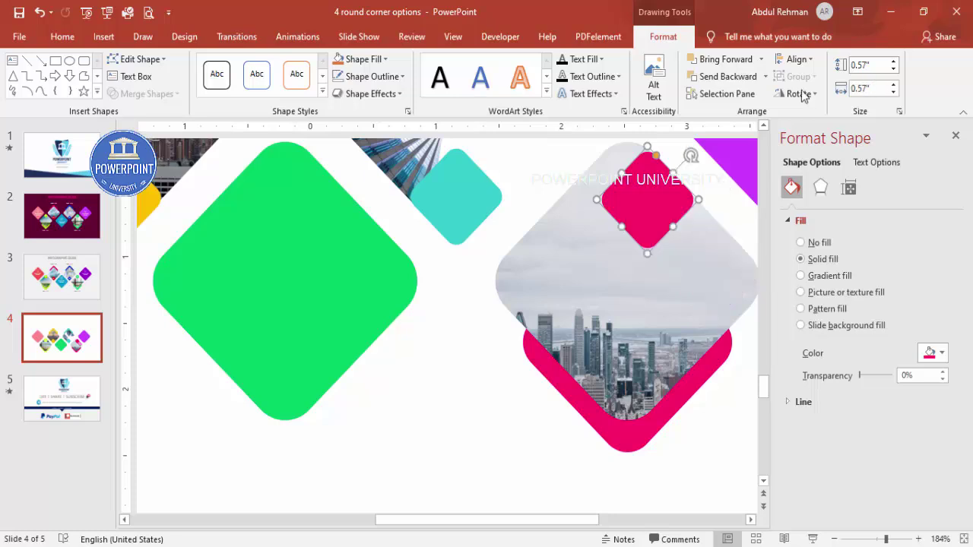
{"action": "left_click_drag", "start_coordinate": [656, 190], "coordinate": [632, 167]}
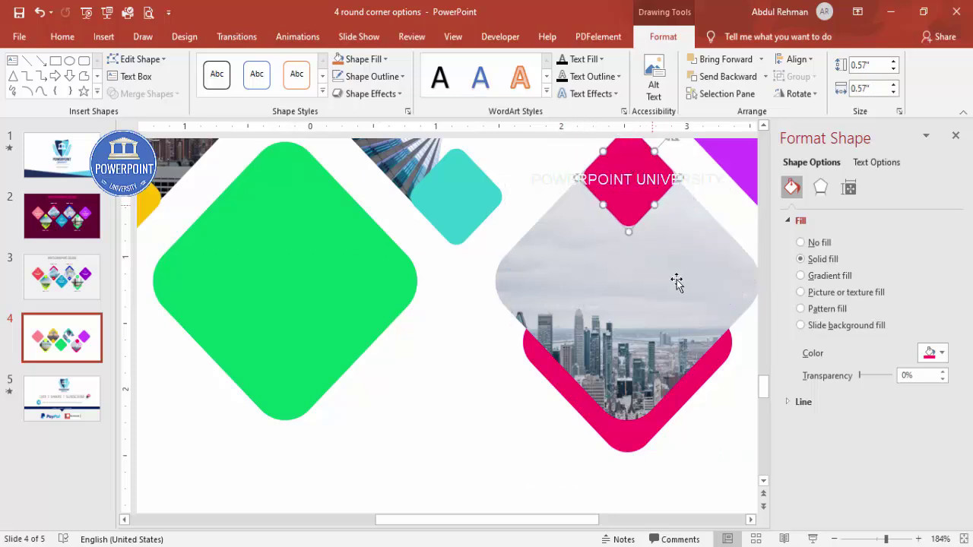
{"action": "scroll", "coordinate": [678, 282], "scroll_direction": "down", "scroll_amount": 5, "text": "ctrl"}
{"action": "left_click", "coordinate": [645, 430]}
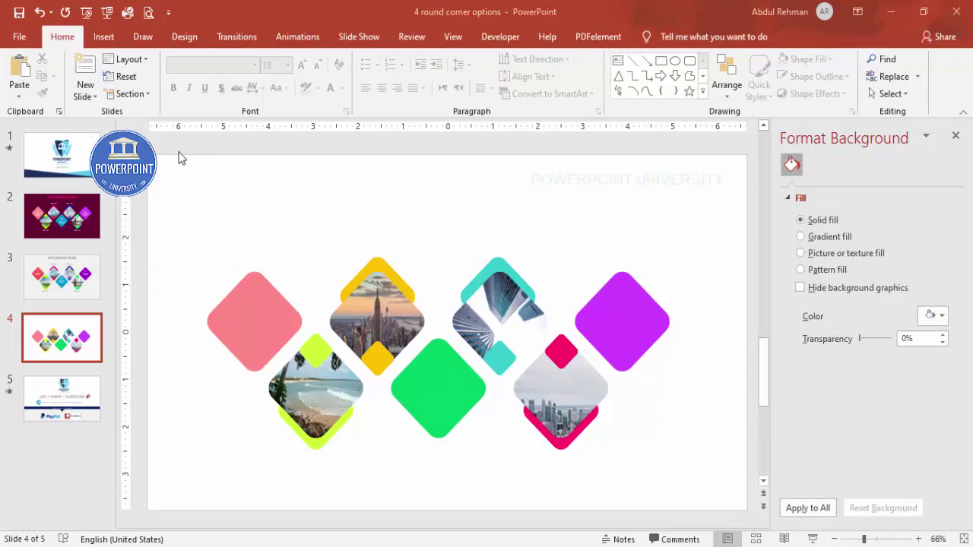
Step: Add a centred Helvetica "01" text box label
{"action": "left_click", "coordinate": [104, 36]}
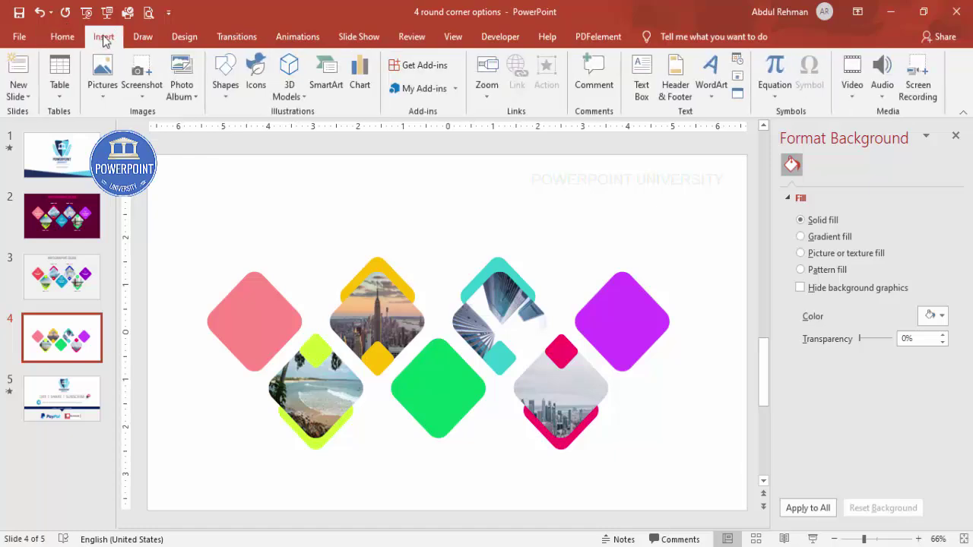
{"action": "left_click", "coordinate": [643, 72]}
{"action": "left_click_drag", "start_coordinate": [561, 210], "coordinate": [608, 239]}
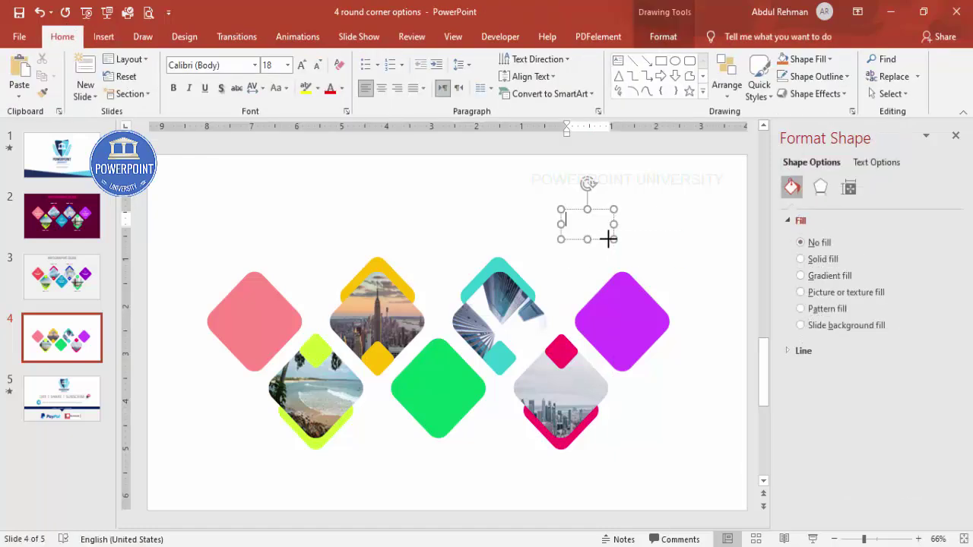
{"action": "type", "text": "01"}
{"action": "left_click", "coordinate": [608, 213]}
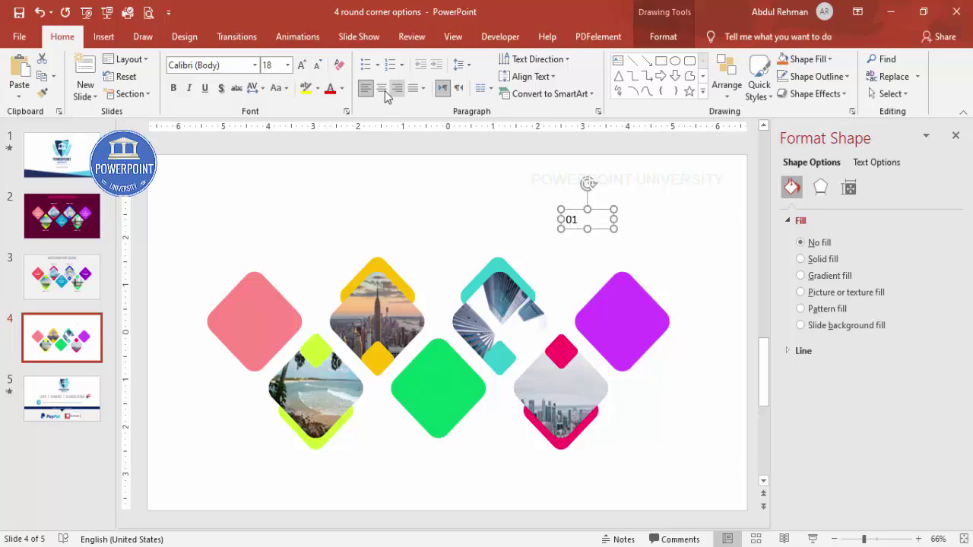
{"action": "left_click", "coordinate": [382, 88]}
{"action": "left_click", "coordinate": [235, 67]}
{"action": "type", "text": "He"}
{"action": "key", "text": "Return"}
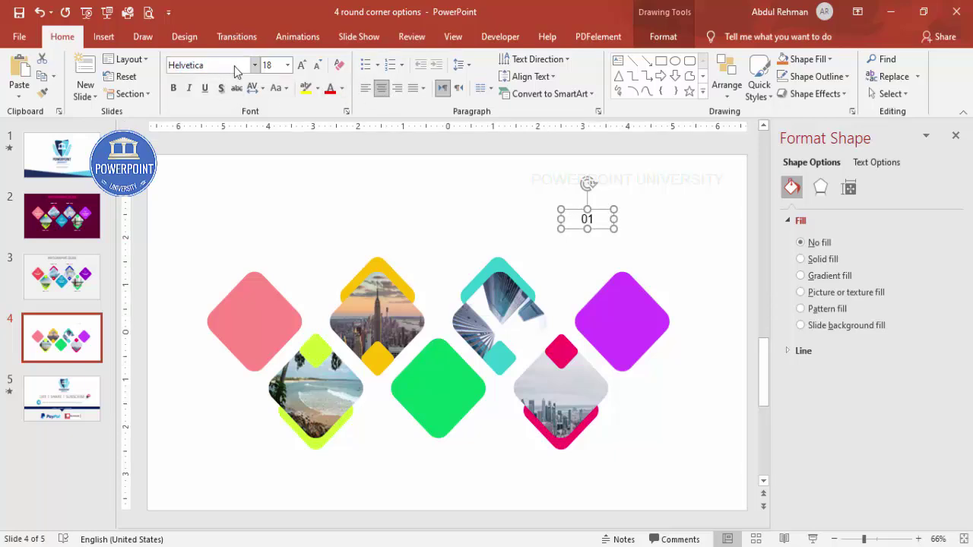
{"action": "left_click_drag", "start_coordinate": [560, 218], "coordinate": [569, 339]}
Step: Edit the copied labels on the accent squares, setting the teal square's to 03
{"action": "left_click", "coordinate": [376, 354]}
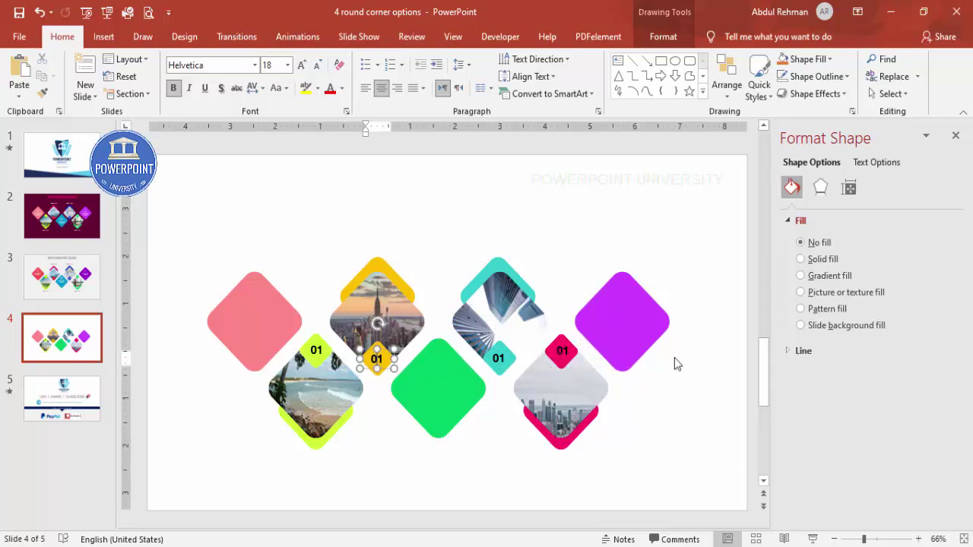
{"action": "left_click", "coordinate": [501, 359]}
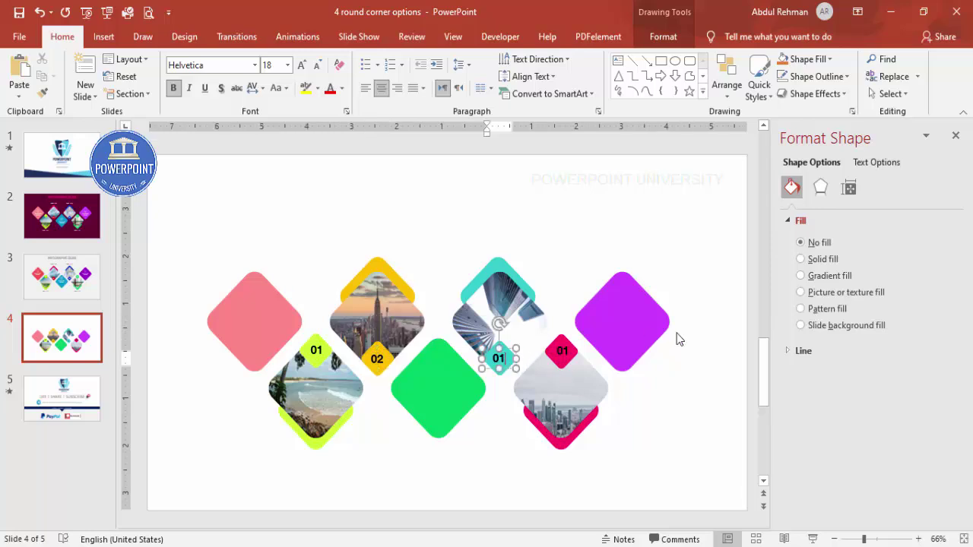
{"action": "type", "text": "3"}
{"action": "key", "text": "Escape"}
{"action": "key", "text": "Tab"}
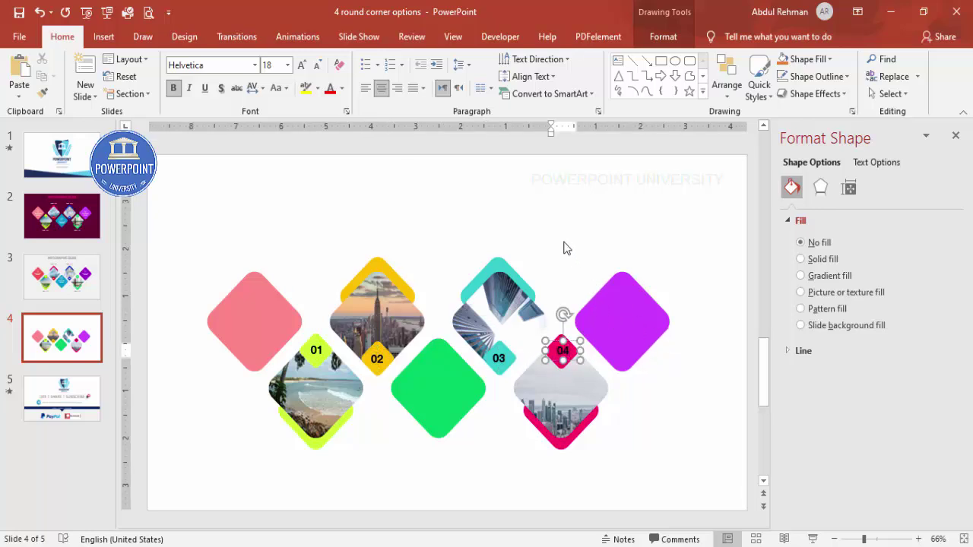
{"action": "left_click", "coordinate": [534, 249]}
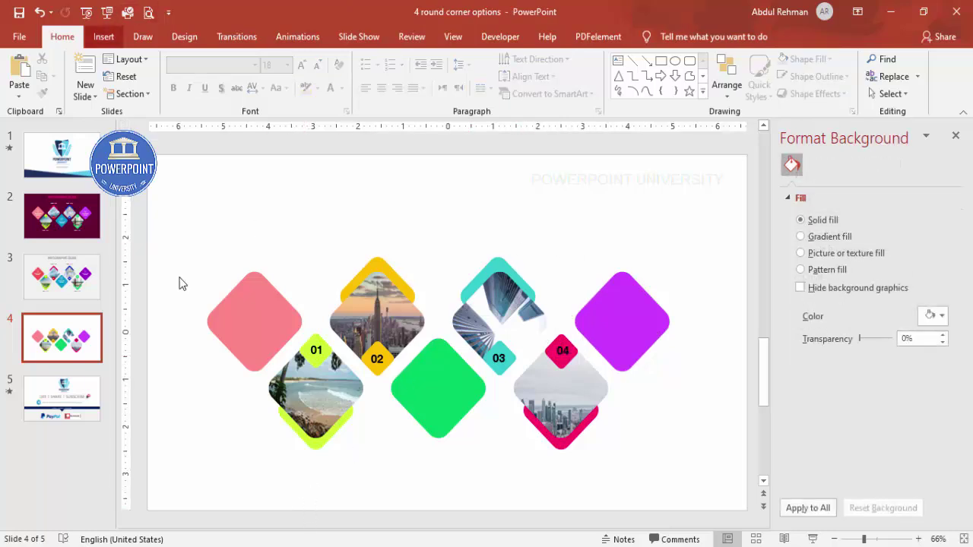
Step: Copy the 01 label below the beach diamond as a dark-coloured "Title Here" heading
{"action": "left_click", "coordinate": [313, 340]}
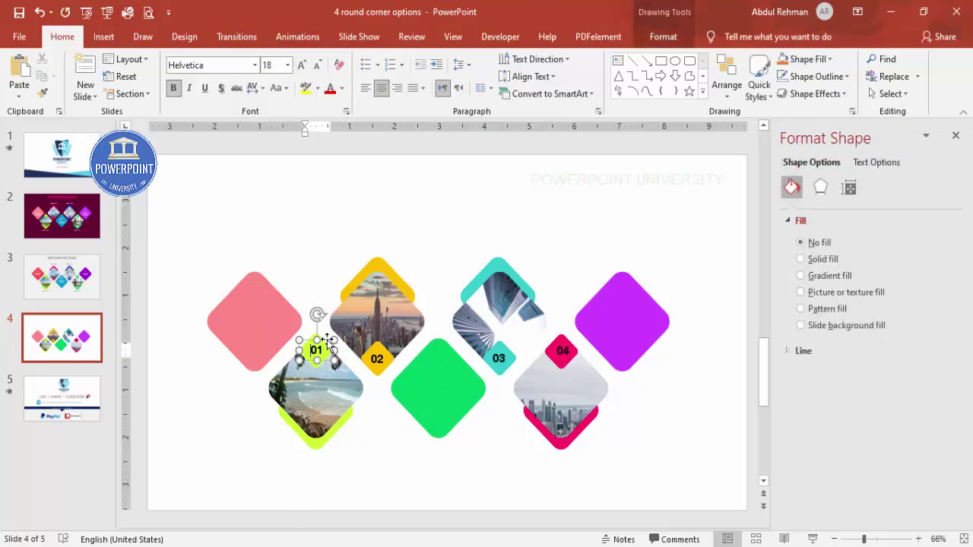
{"action": "left_click_drag", "start_coordinate": [327, 339], "coordinate": [325, 458]}
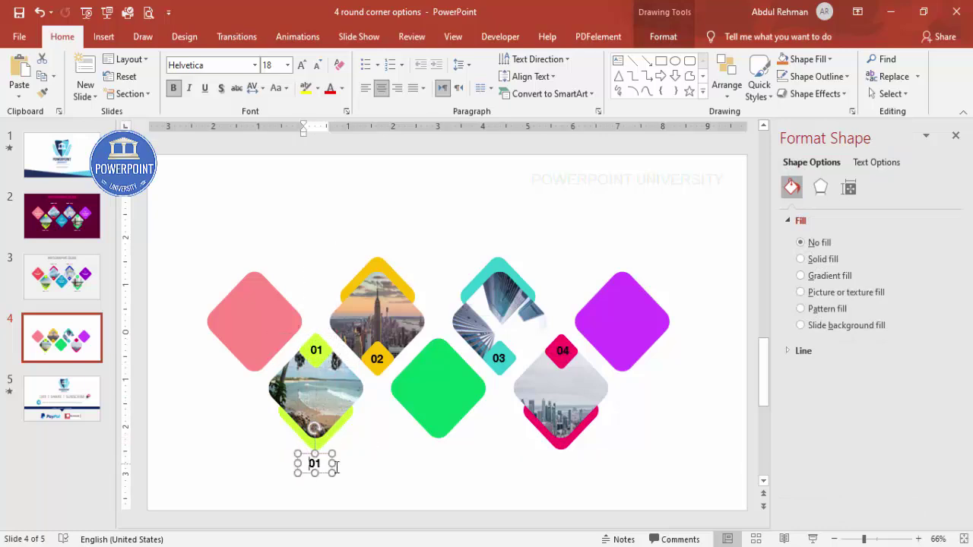
{"action": "double_click", "coordinate": [336, 466]}
{"action": "type", "text": "Your"}
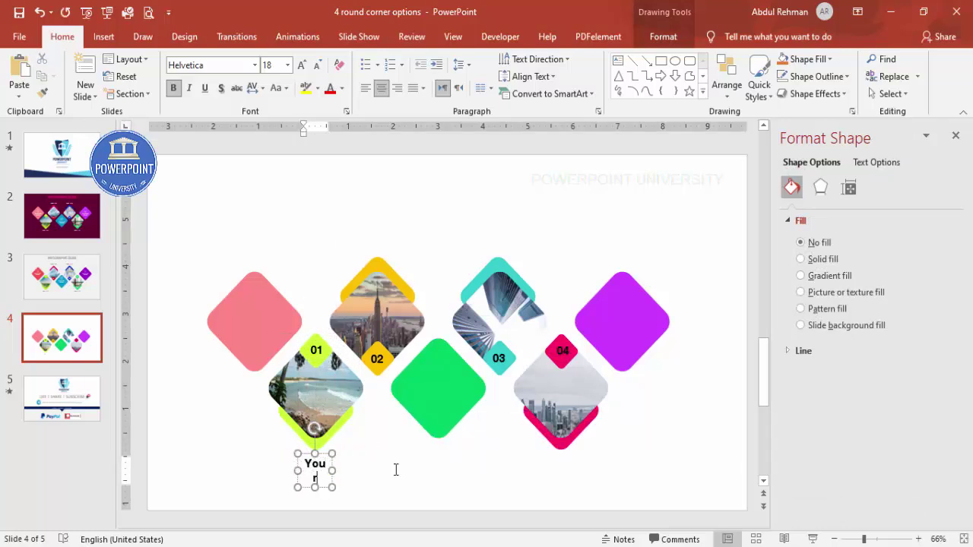
{"action": "key", "text": "BackSpace"}
{"action": "key", "text": "BackSpace"}
{"action": "key", "text": "BackSpace"}
{"action": "type", "text": "Title Here"}
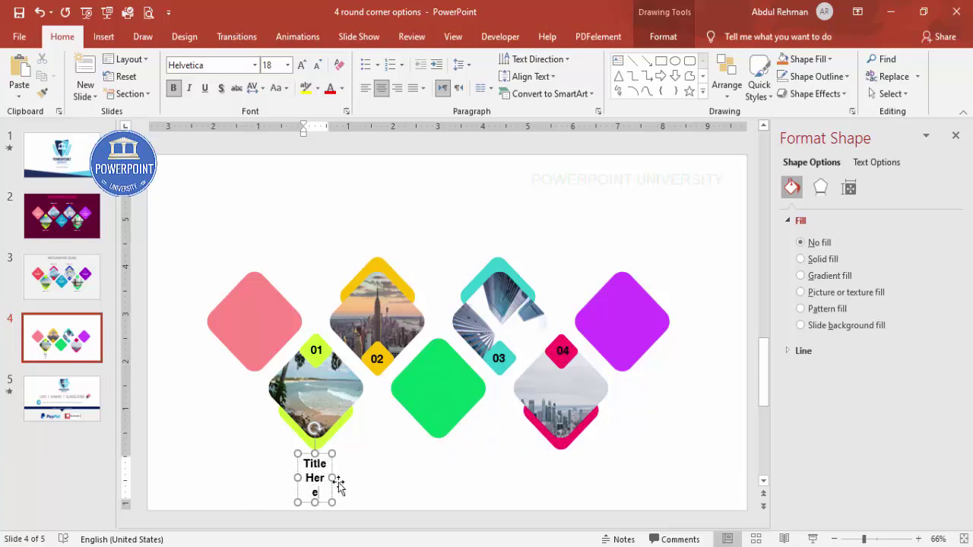
{"action": "left_click_drag", "start_coordinate": [332, 477], "coordinate": [331, 452]}
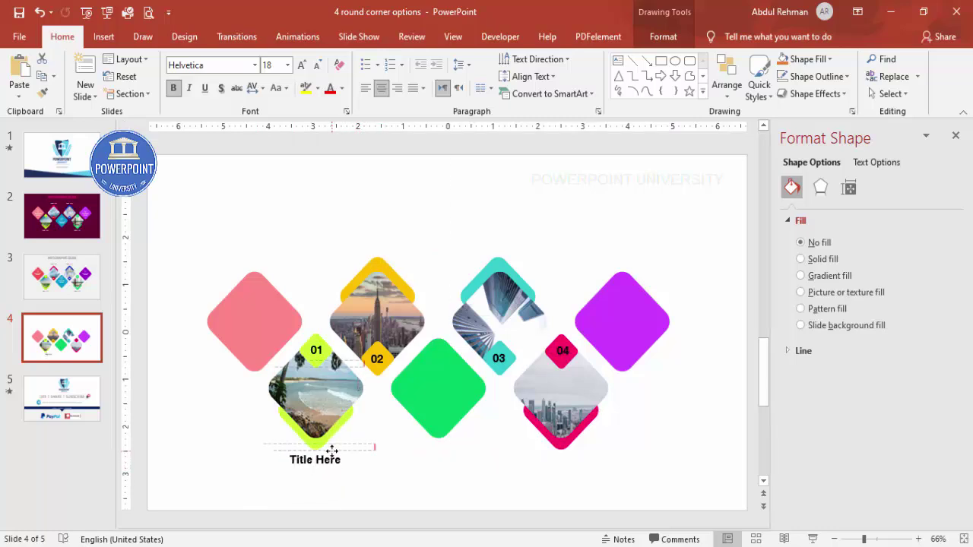
{"action": "left_click", "coordinate": [343, 88]}
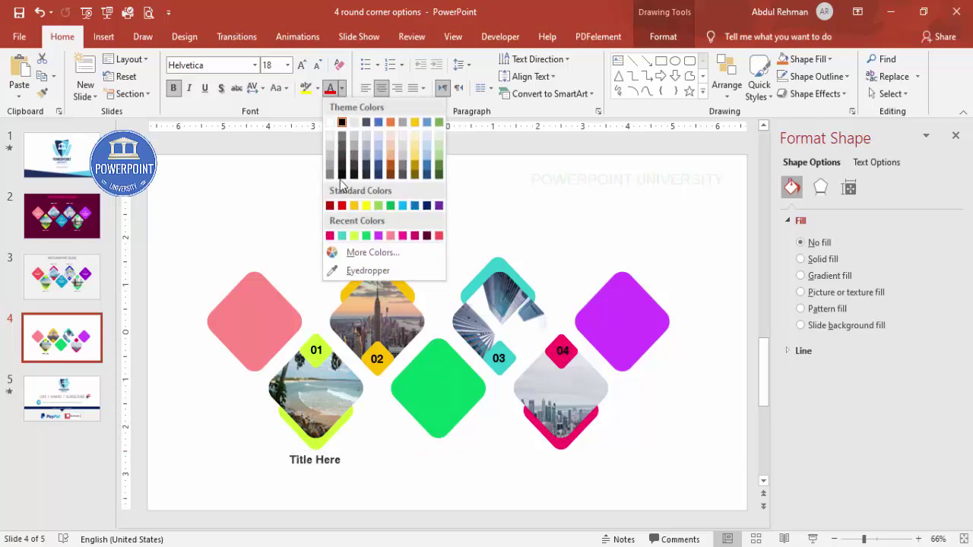
{"action": "left_click", "coordinate": [335, 202]}
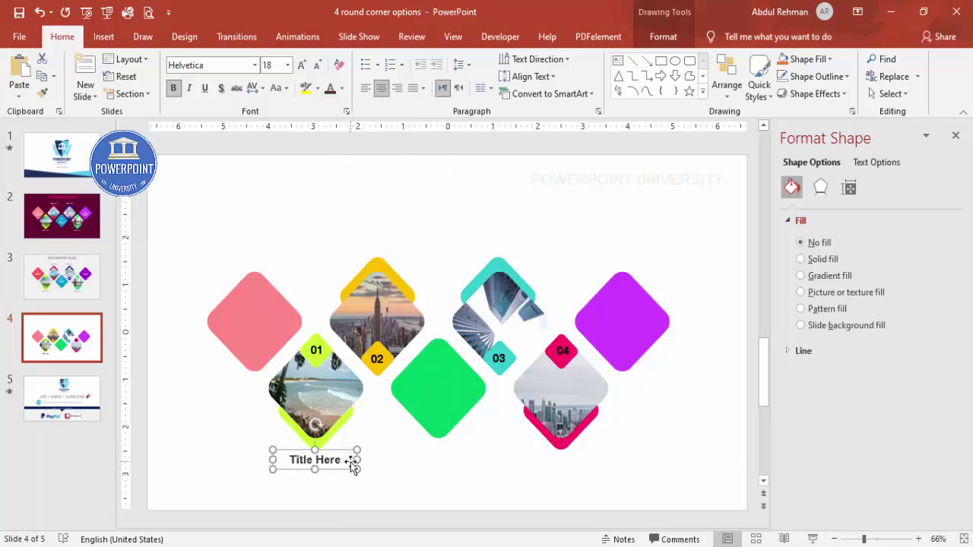
Step: Copy the title below diamond 04 and above diamonds 02 and 03
{"action": "left_click_drag", "start_coordinate": [343, 454], "coordinate": [591, 459]}
{"action": "left_click", "coordinate": [312, 454], "text": "shift"}
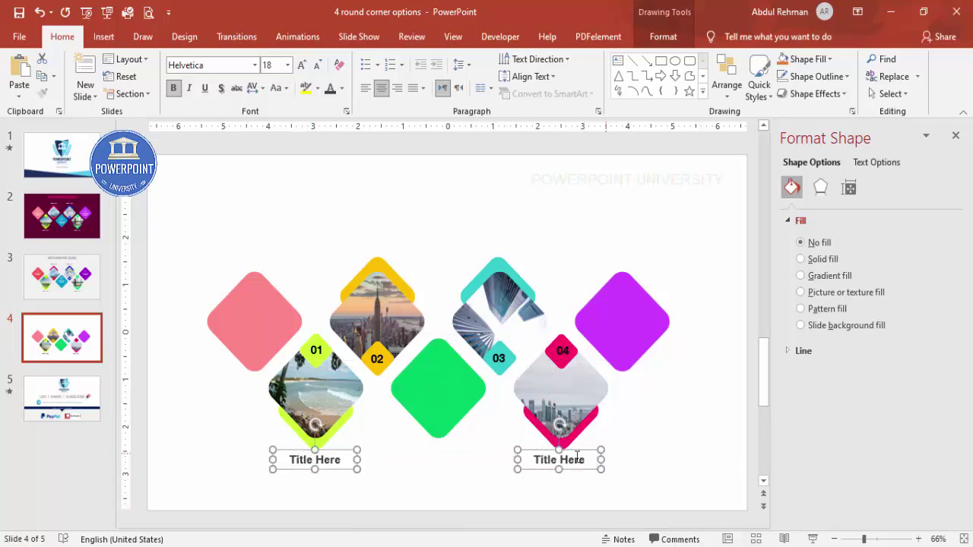
{"action": "left_click_drag", "start_coordinate": [591, 460], "coordinate": [522, 231]}
{"action": "left_click", "coordinate": [621, 179]}
{"action": "left_click", "coordinate": [569, 228]}
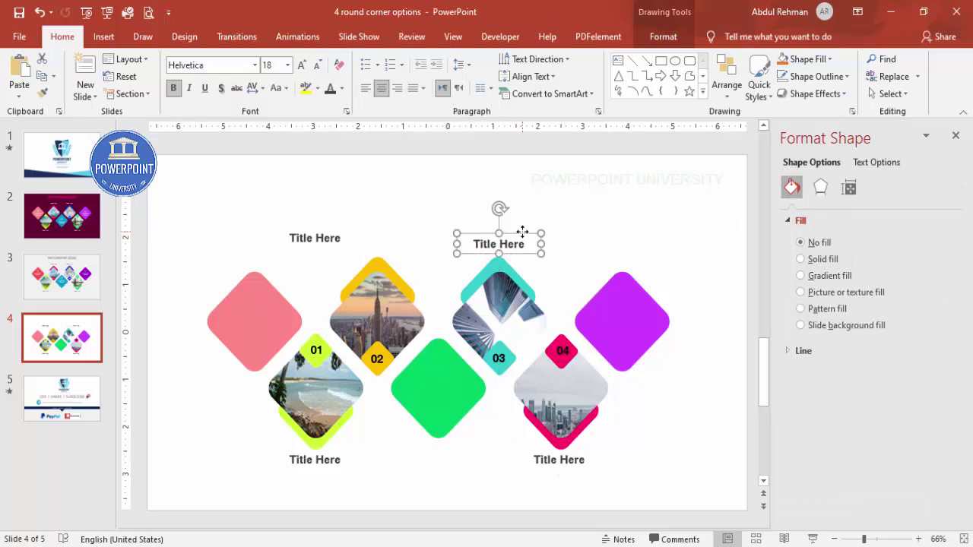
{"action": "left_click", "coordinate": [315, 236]}
{"action": "left_click_drag", "start_coordinate": [338, 226], "coordinate": [393, 233]}
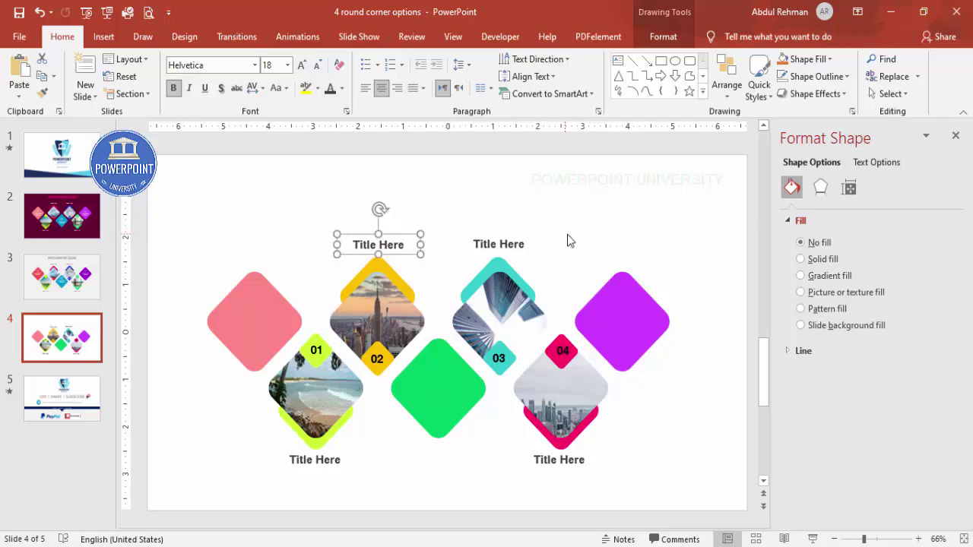
{"action": "left_click", "coordinate": [580, 218]}
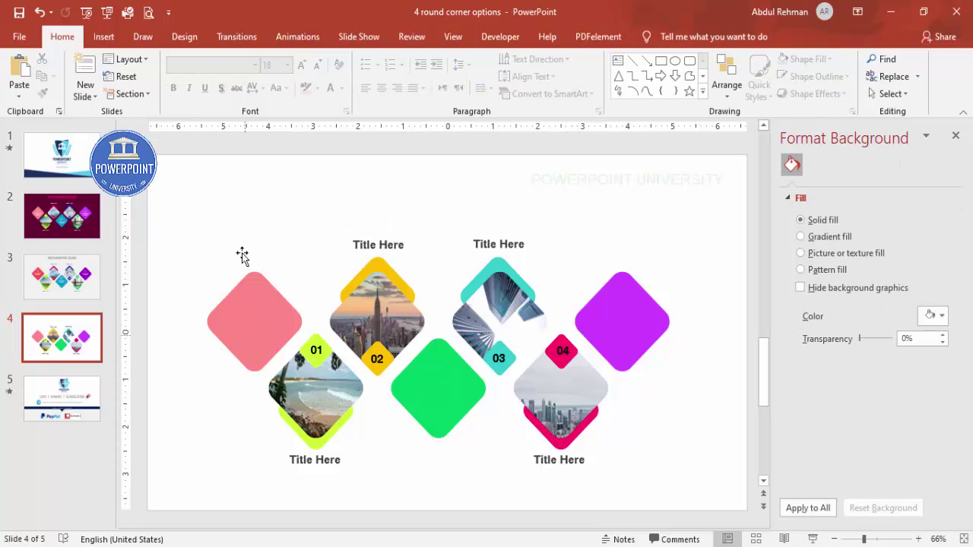
Step: Add a centred white "Add your detail text here" text box
{"action": "left_click", "coordinate": [118, 36]}
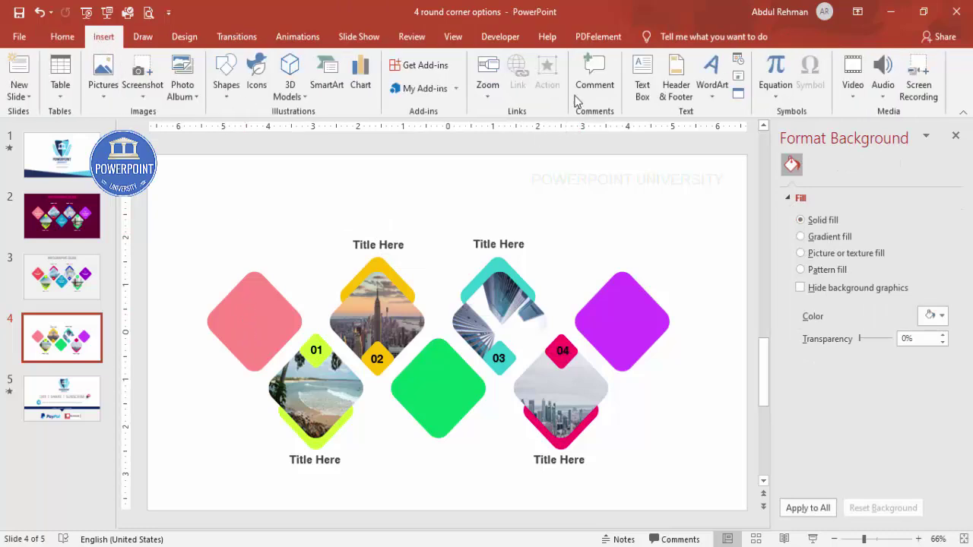
{"action": "left_click", "coordinate": [643, 84]}
{"action": "left_click_drag", "start_coordinate": [516, 181], "coordinate": [621, 216]}
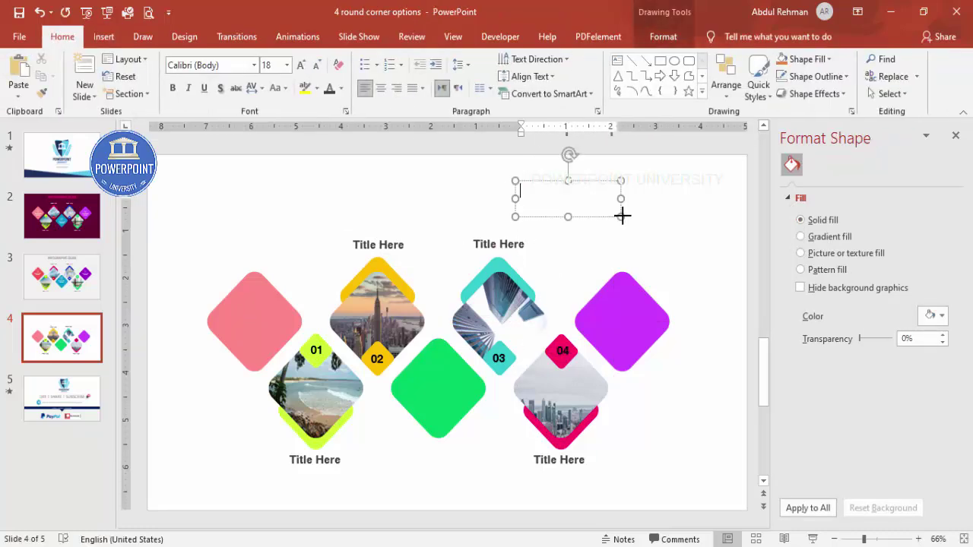
{"action": "type", "text": "Add your d"}
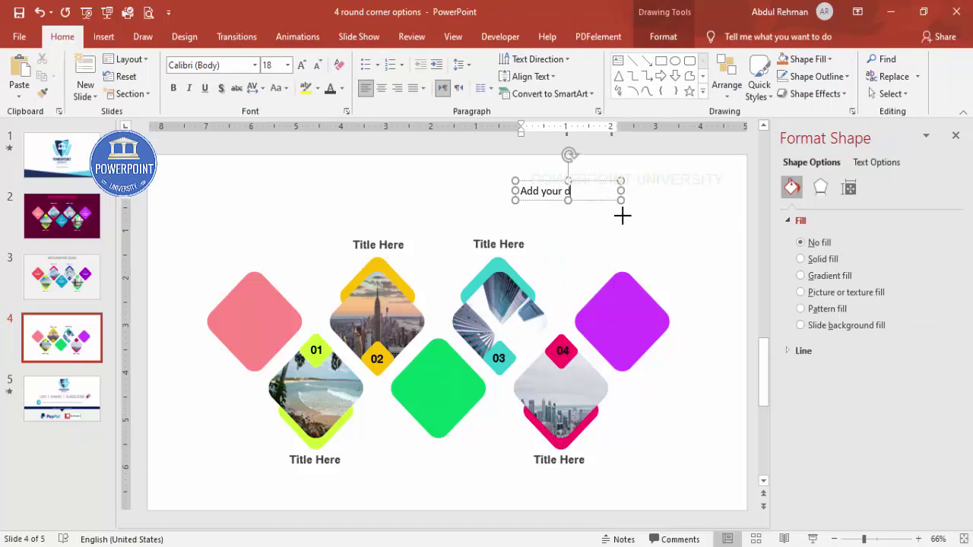
{"action": "type", "text": "etail text here"}
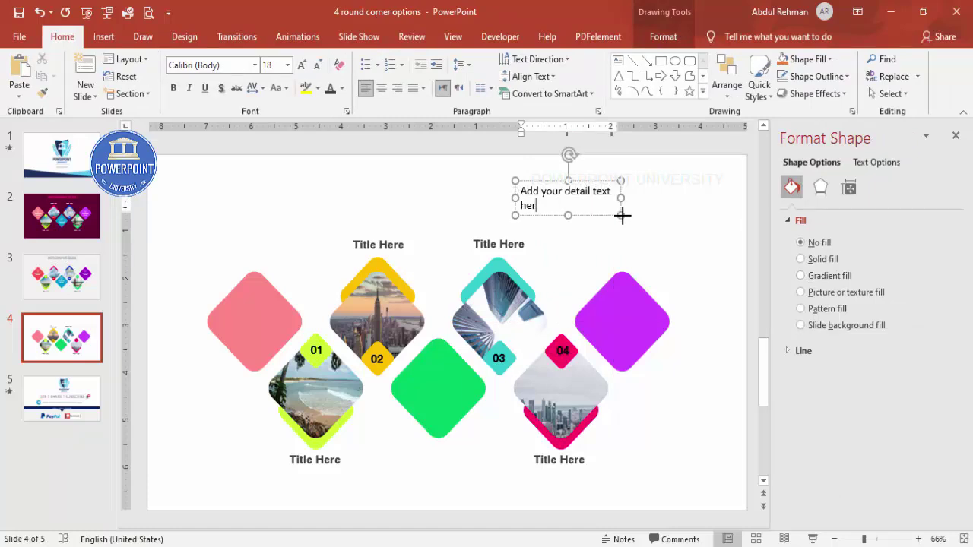
{"action": "key", "text": "Escape"}
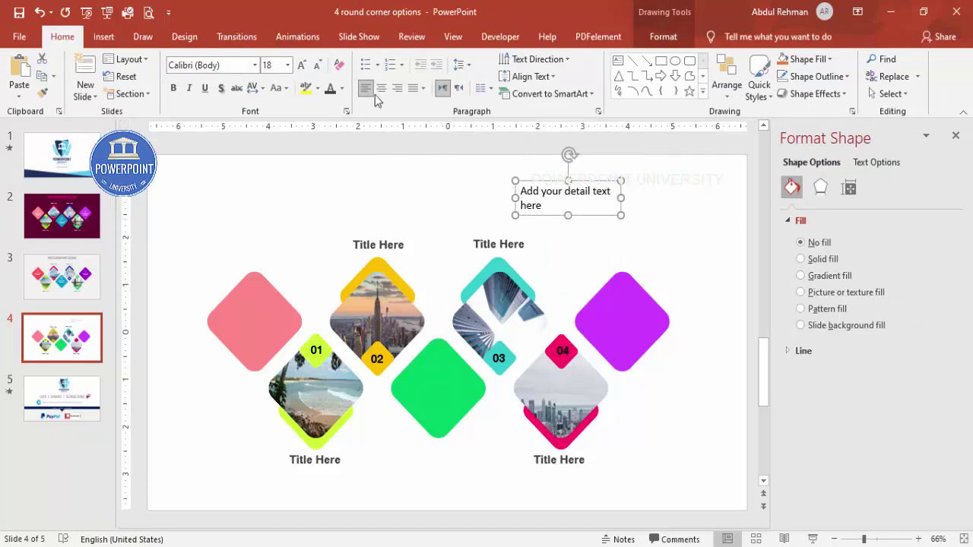
{"action": "left_click", "coordinate": [380, 88]}
{"action": "left_click", "coordinate": [342, 88]}
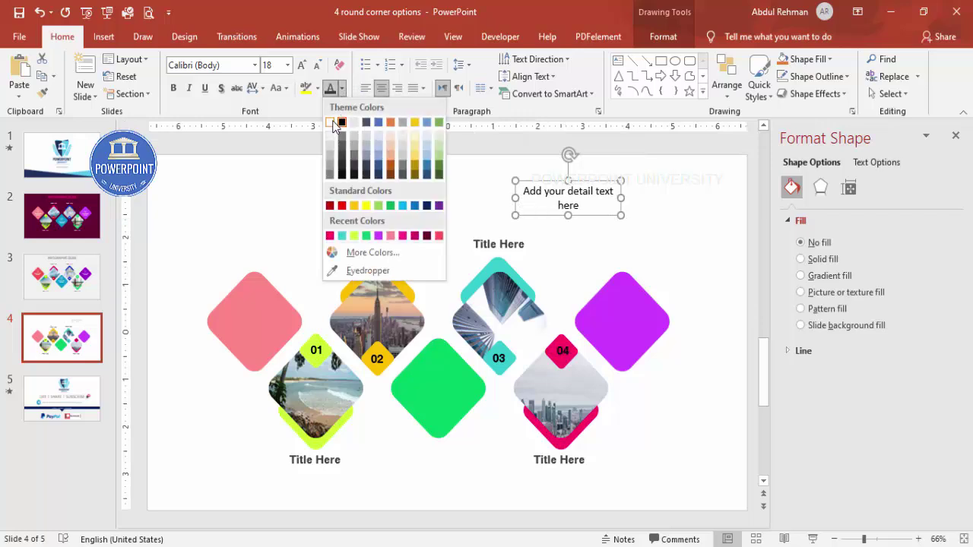
{"action": "left_click", "coordinate": [332, 124]}
Step: Place the detail text at size 11 on the pink diamond, then duplicate it onto the others
{"action": "left_click_drag", "start_coordinate": [530, 182], "coordinate": [240, 312]}
{"action": "left_click", "coordinate": [317, 64]}
{"action": "left_click", "coordinate": [317, 65]}
{"action": "left_click", "coordinate": [316, 65]}
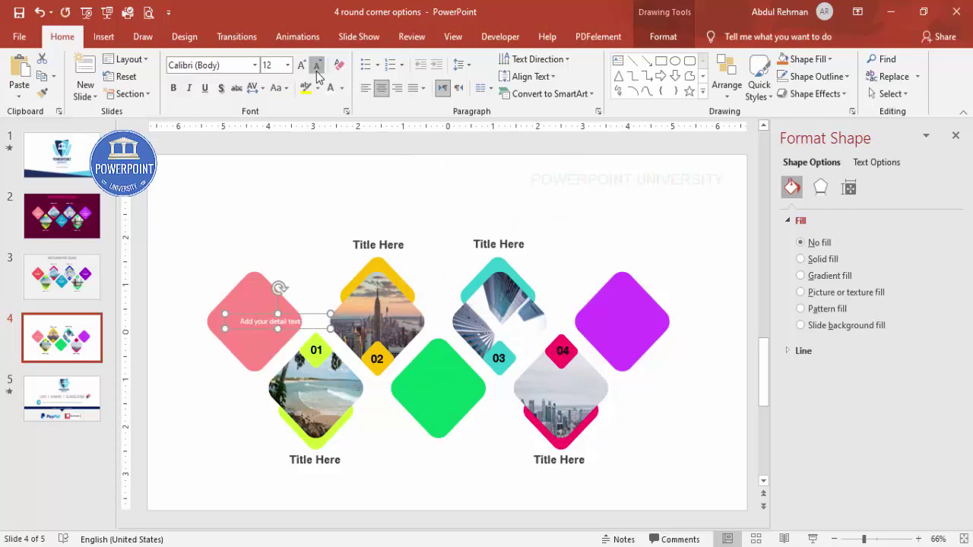
{"action": "left_click", "coordinate": [317, 65]}
{"action": "left_click_drag", "start_coordinate": [323, 329], "coordinate": [459, 386]}
{"action": "key", "text": "Tab"}
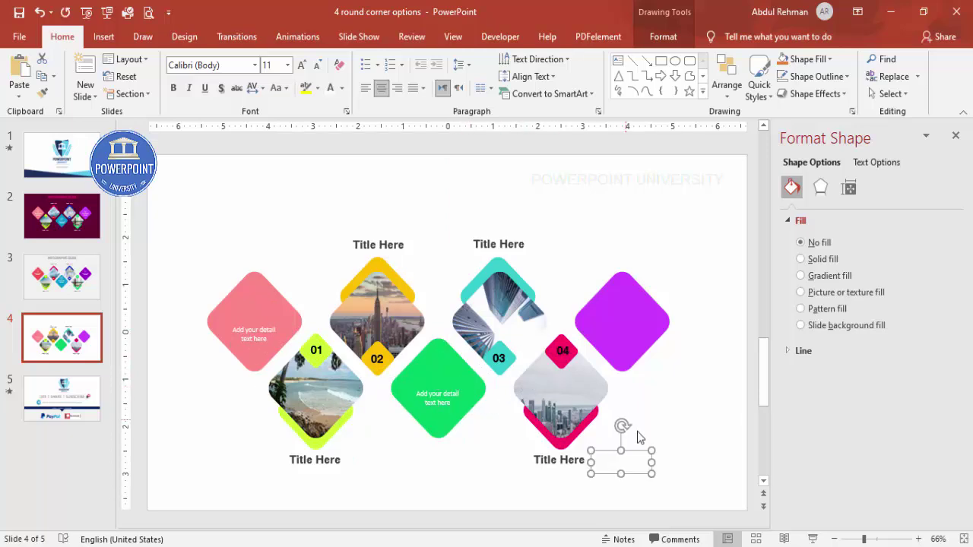
{"action": "left_click_drag", "start_coordinate": [637, 454], "coordinate": [637, 329]}
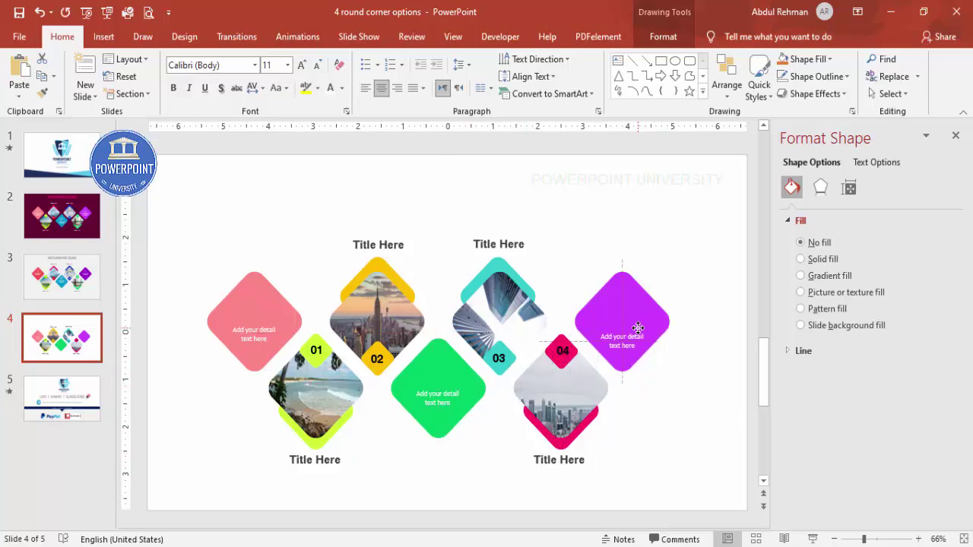
Step: Insert the target, presentation chart and sign-language hand icons from the icon library
{"action": "left_click", "coordinate": [432, 207]}
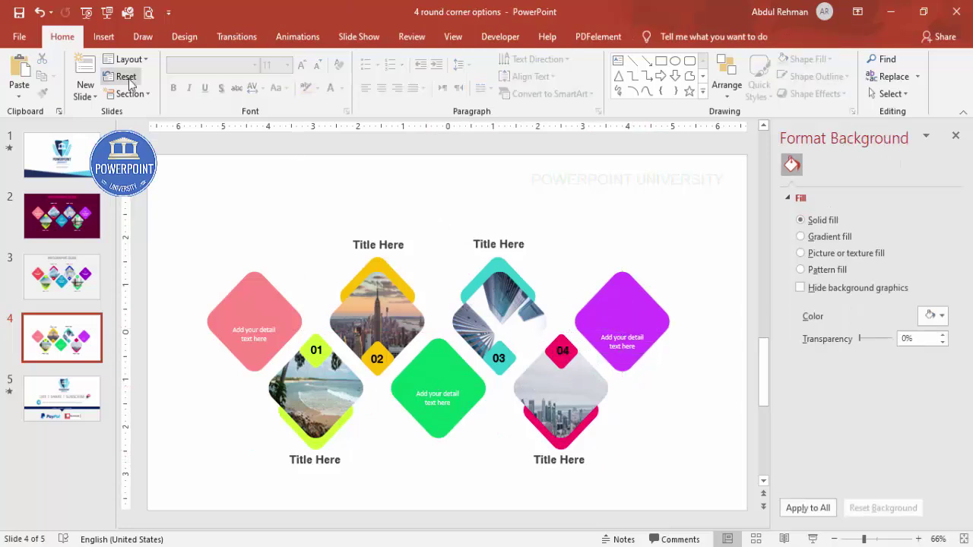
{"action": "left_click", "coordinate": [104, 37]}
{"action": "left_click", "coordinate": [257, 75]}
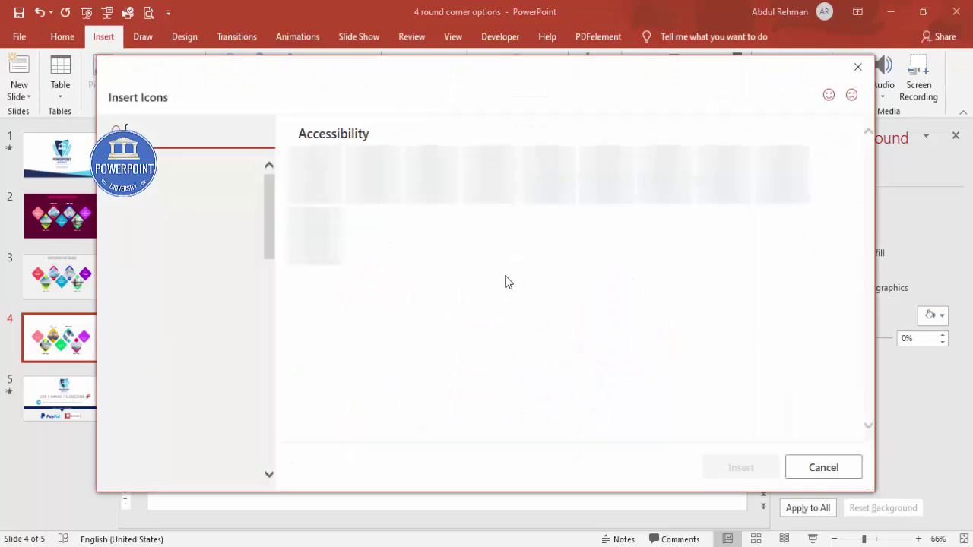
{"action": "left_click", "coordinate": [760, 392]}
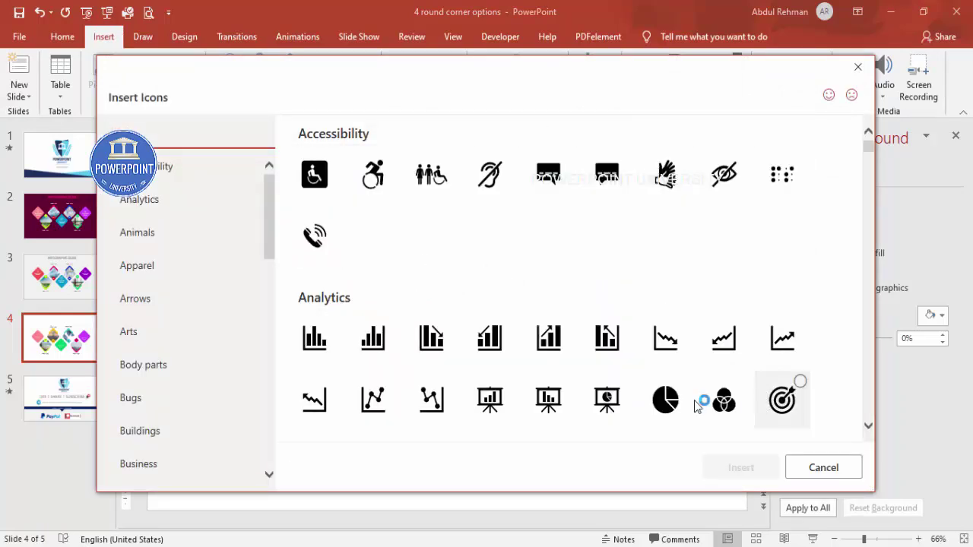
{"action": "left_click", "coordinate": [545, 406]}
{"action": "left_click", "coordinate": [662, 175]}
{"action": "left_click", "coordinate": [743, 467]}
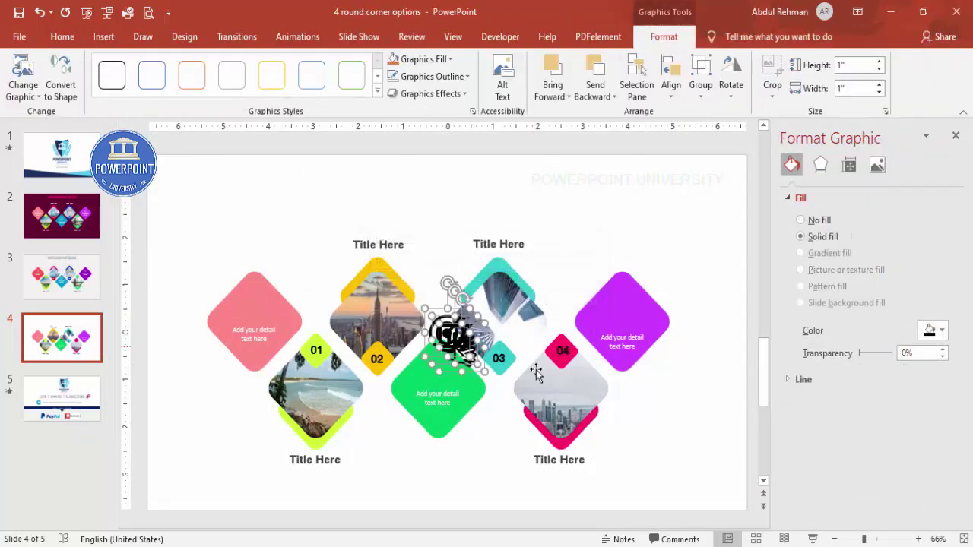
Step: Resize the icons to 0.6" and place hand, board and target on the pink, green and purple diamonds
{"action": "left_click_drag", "start_coordinate": [458, 340], "coordinate": [596, 225]}
{"action": "double_click", "coordinate": [844, 65]}
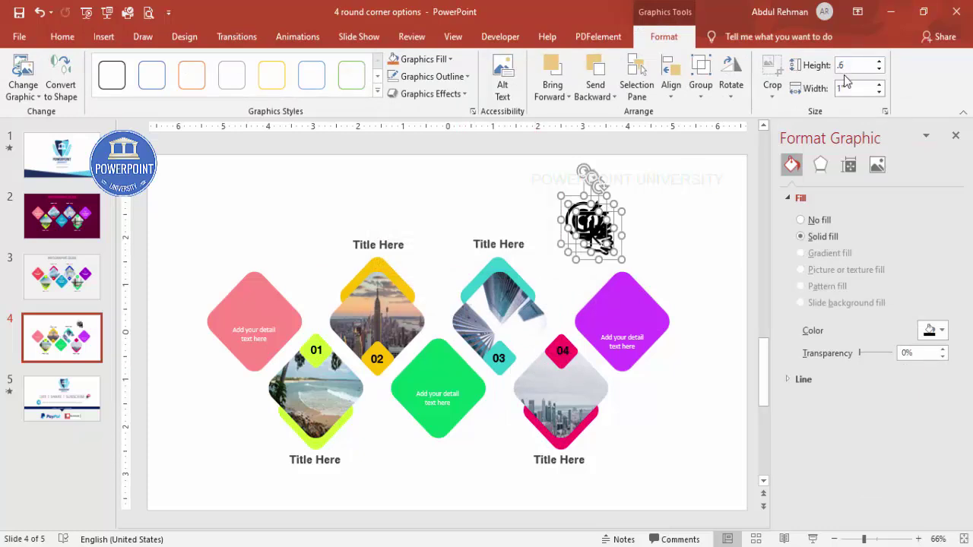
{"action": "type", "text": ".6"}
{"action": "key", "text": "Return"}
{"action": "left_click", "coordinate": [657, 216]}
{"action": "left_click_drag", "start_coordinate": [589, 227], "coordinate": [250, 295]}
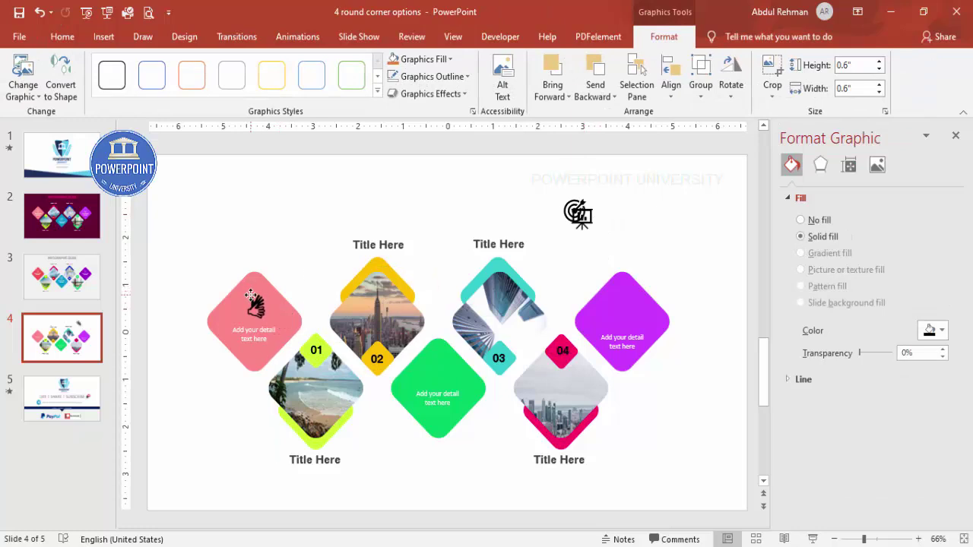
{"action": "left_click_drag", "start_coordinate": [579, 219], "coordinate": [439, 366]}
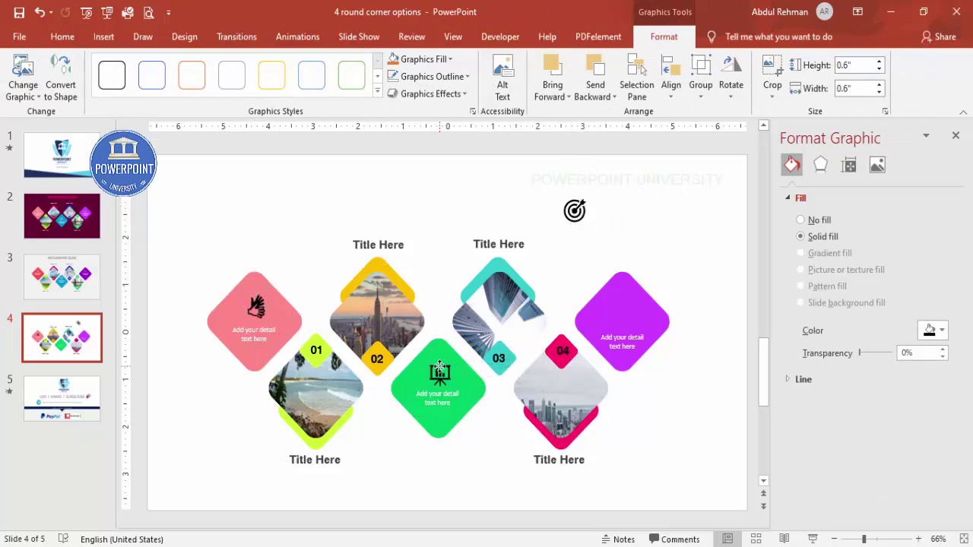
{"action": "left_click_drag", "start_coordinate": [574, 210], "coordinate": [624, 307]}
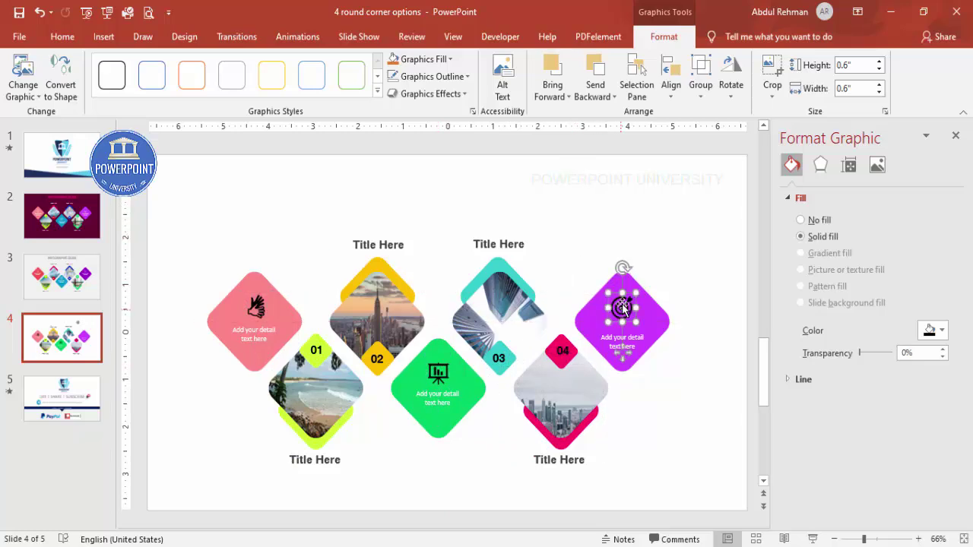
Step: Make the slide background solid black
{"action": "left_click", "coordinate": [651, 231]}
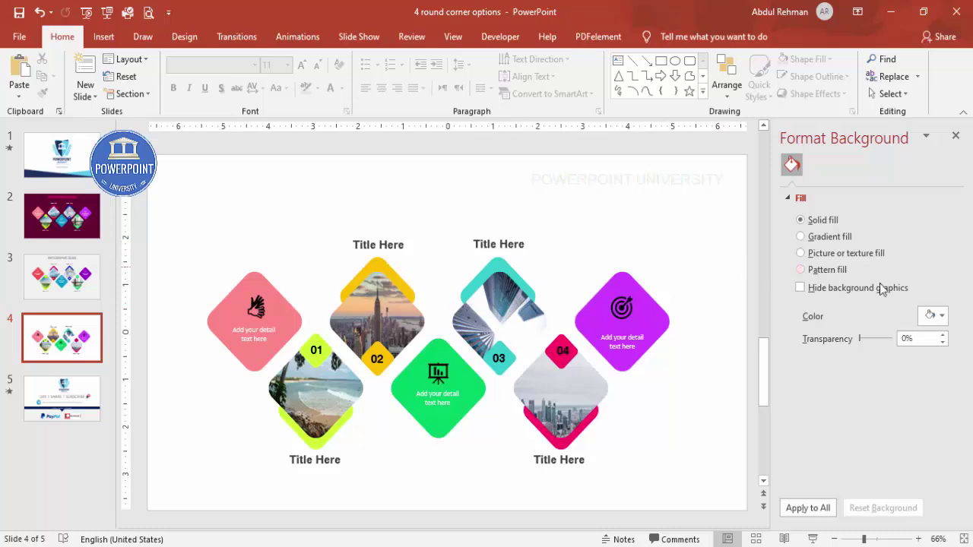
{"action": "left_click", "coordinate": [931, 316]}
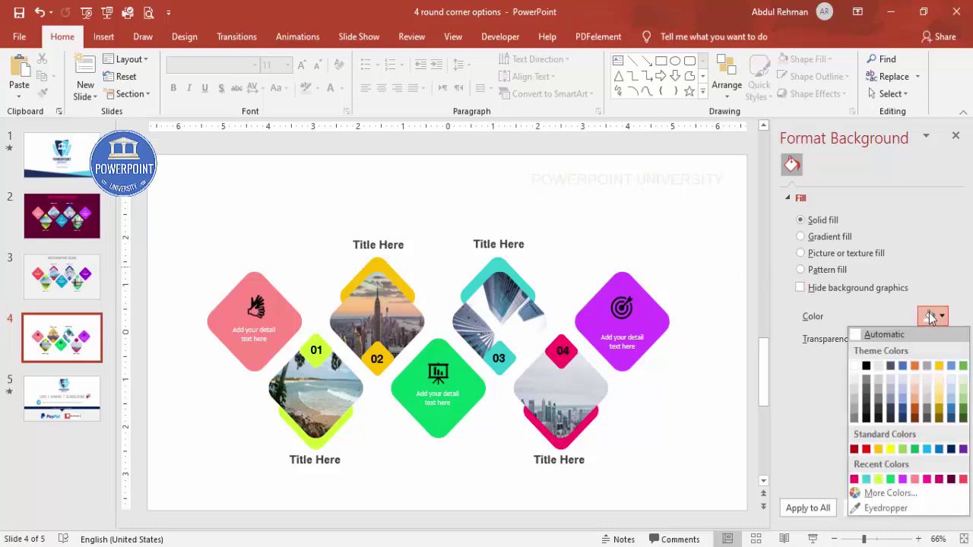
{"action": "left_click", "coordinate": [866, 367]}
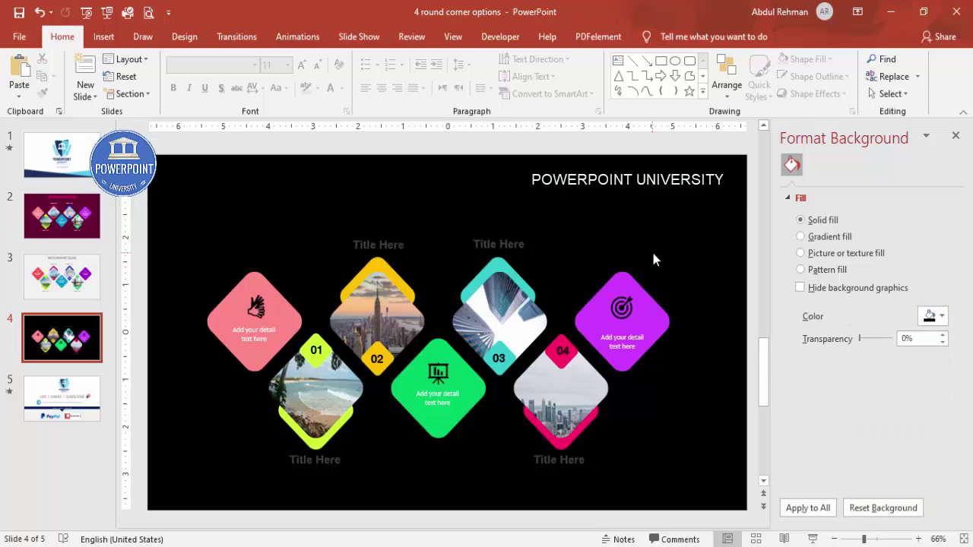